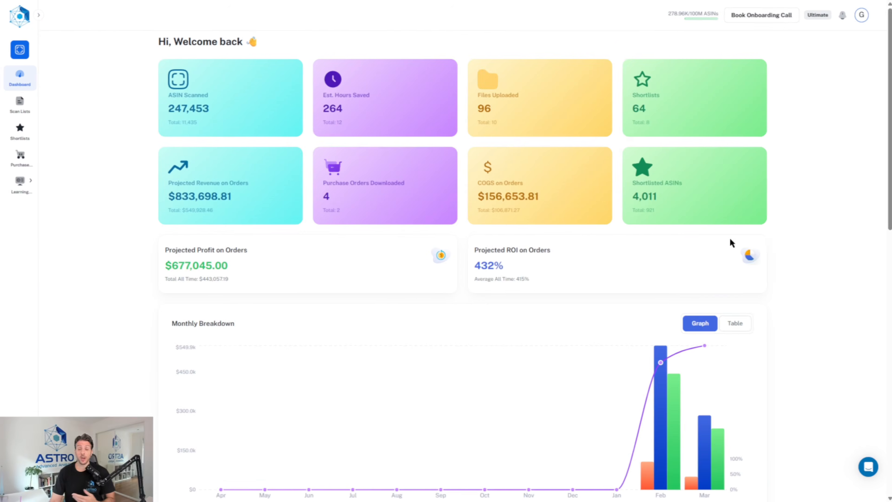
- Start a new bulk-upload scan with KeHE Connect with - Sell By Date.xlsx and set the identifier type to UPC/EAN
left_click(18, 49)
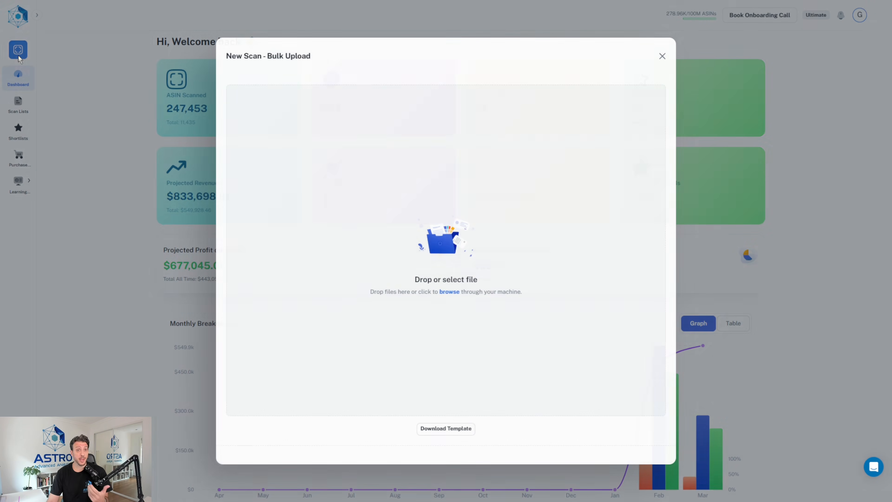
left_click_drag(601, 286, 463, 311)
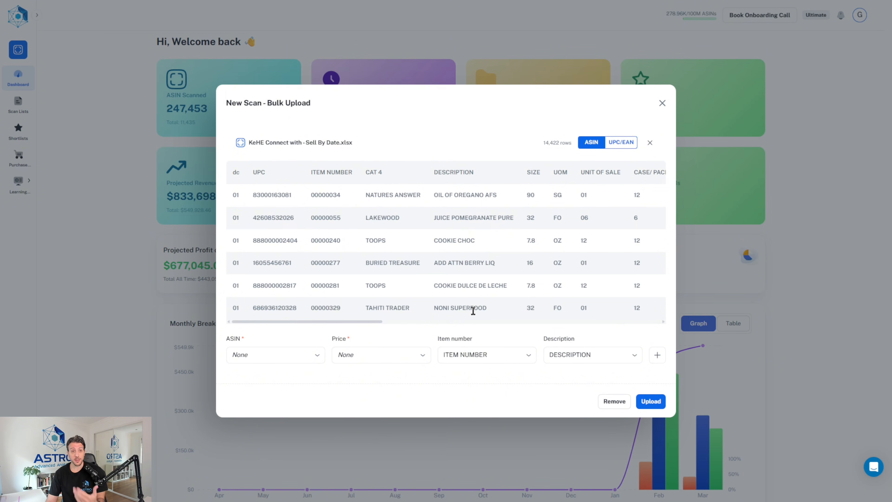
left_click(613, 145)
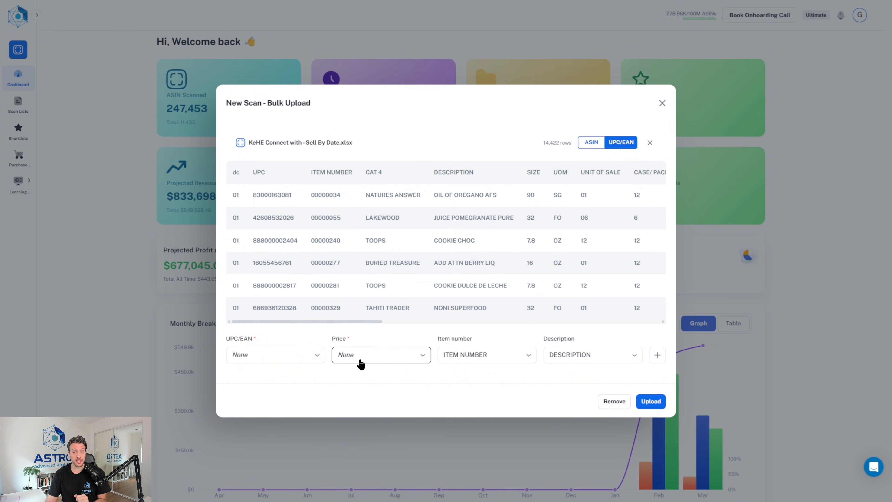
- Map the UPC/EAN field to the UPC column and the Price field to WHSL. PRICE -EACH
left_click(298, 355)
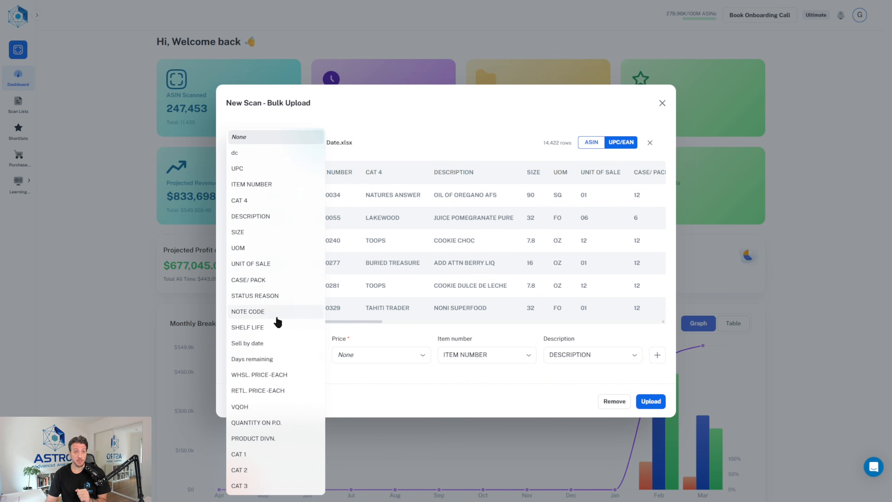
left_click(272, 170)
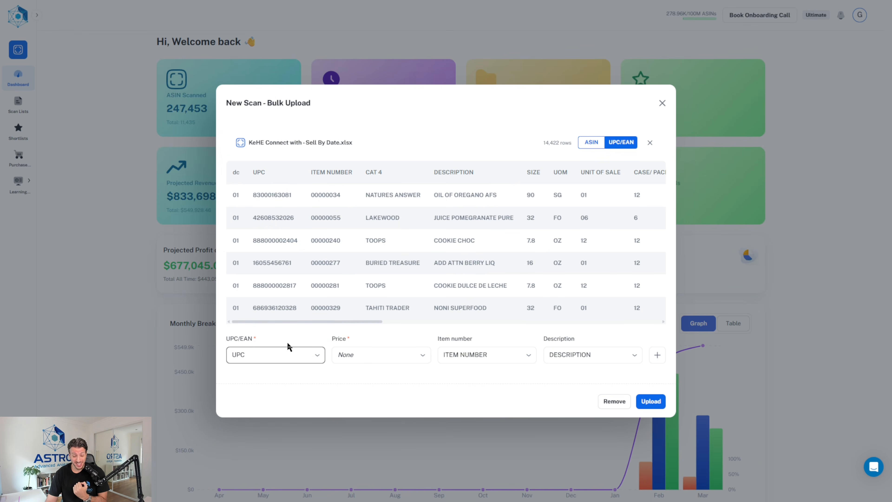
left_click(355, 353)
left_click(280, 376)
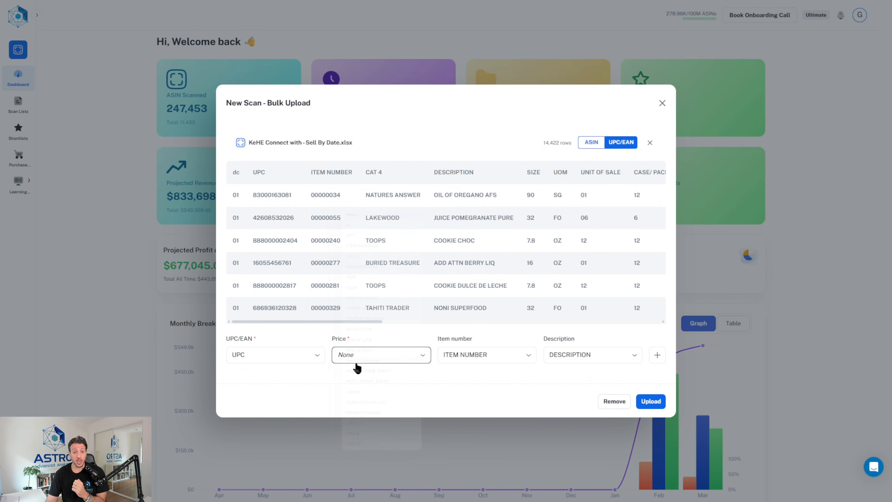
left_click(358, 361)
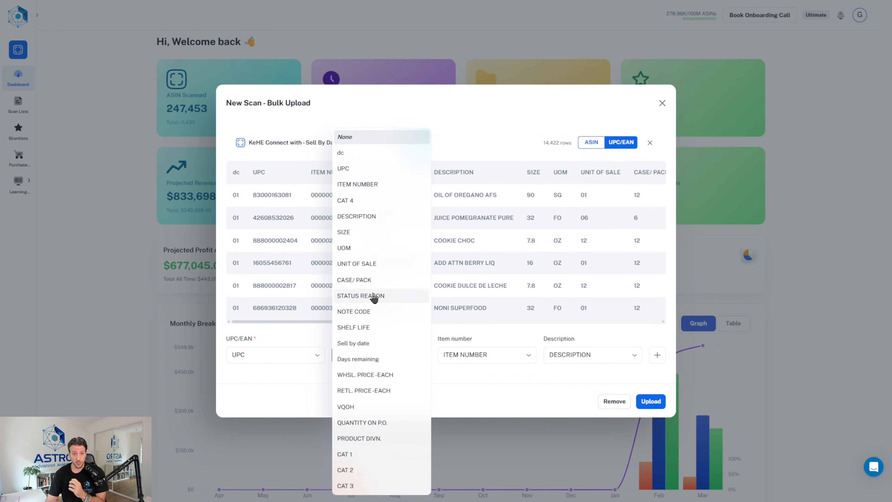
left_click(373, 376)
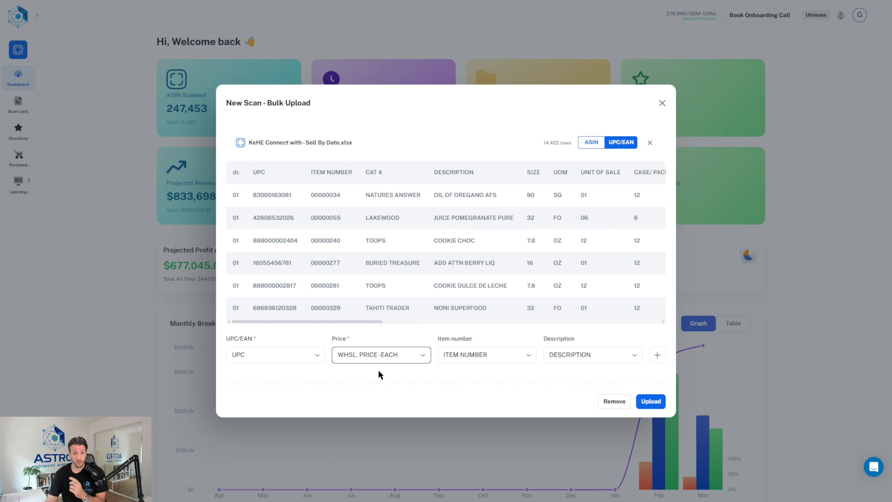
scroll(532, 260, "right", 10)
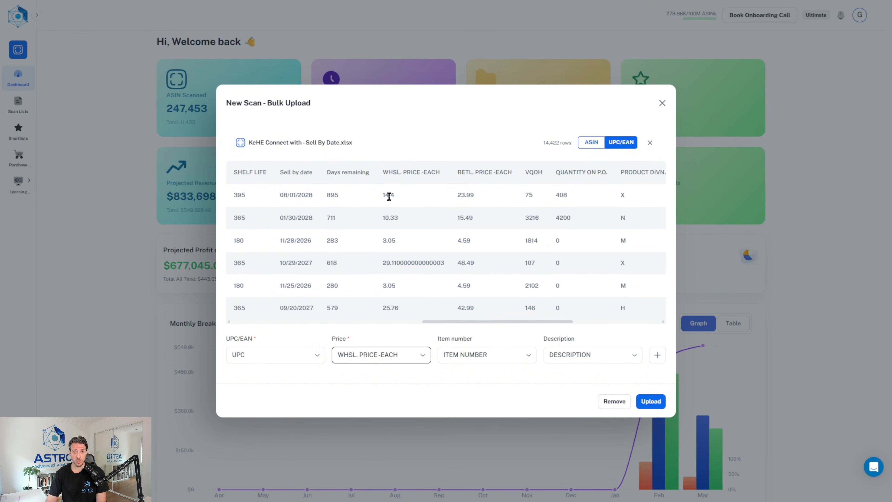
left_click(486, 364)
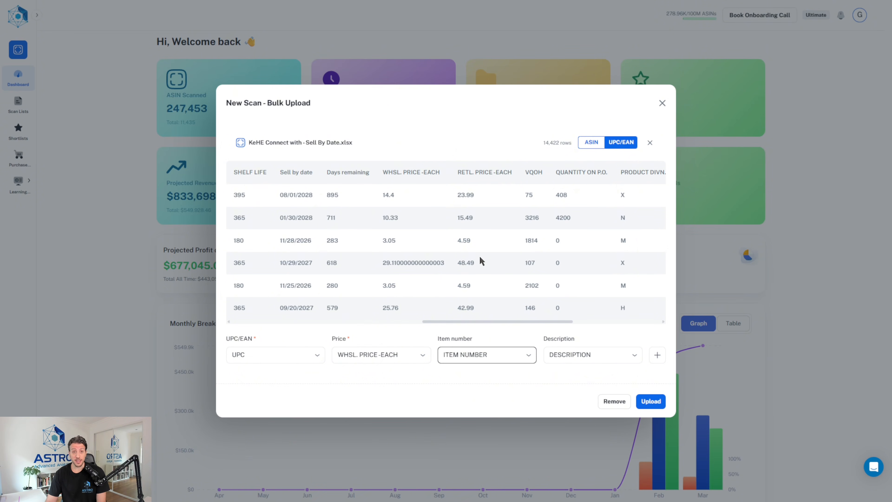
- Add a Comment field to the column mapping and assign it the SHELF LIFE column
scroll(446, 181, "left", 3)
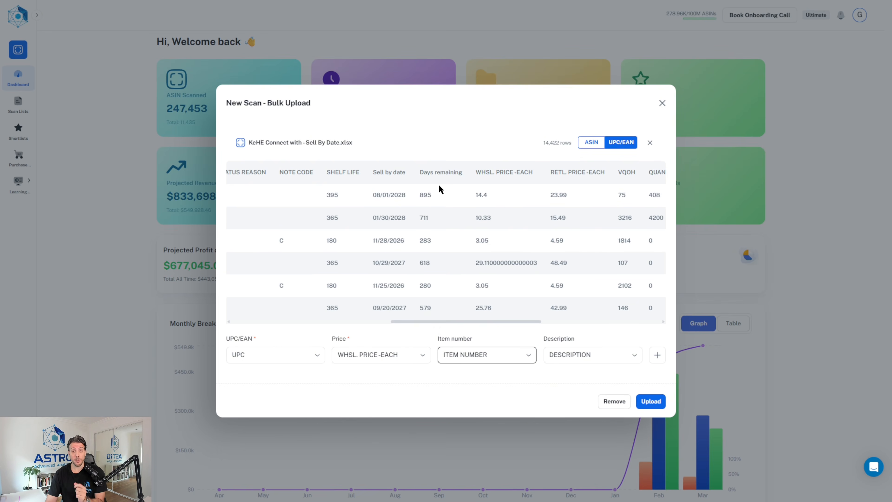
scroll(382, 208, "left", 3)
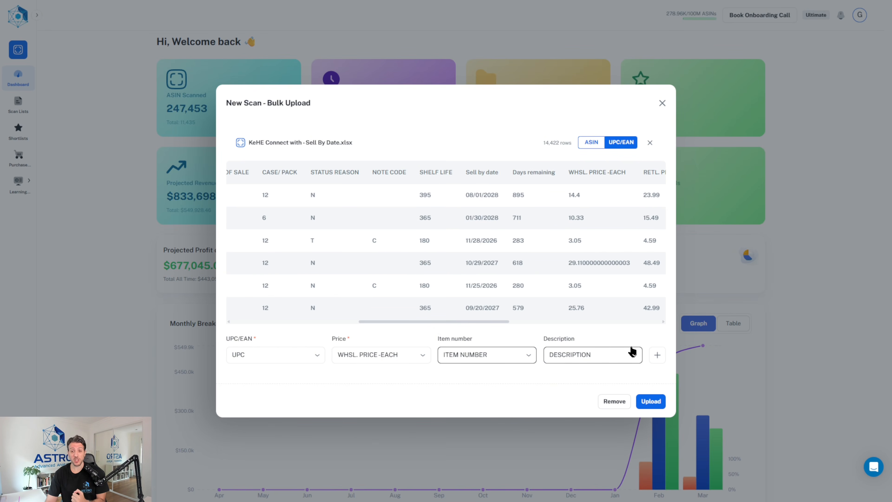
left_click(657, 355)
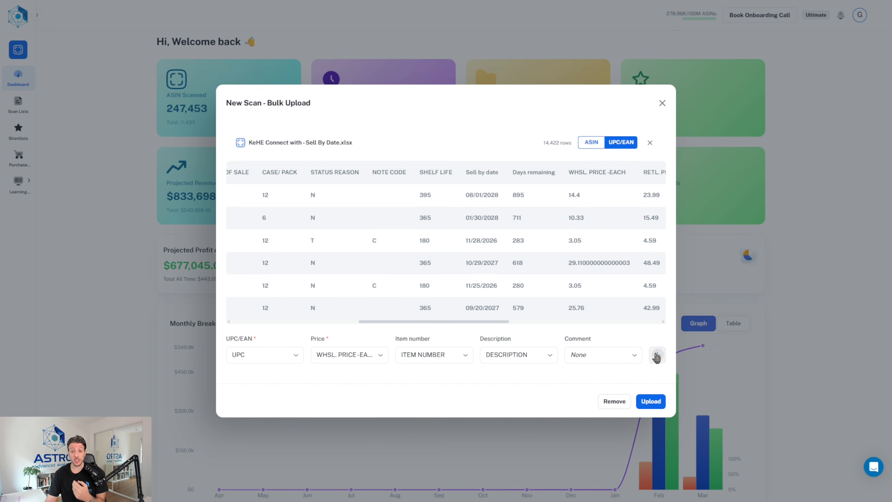
left_click(583, 362)
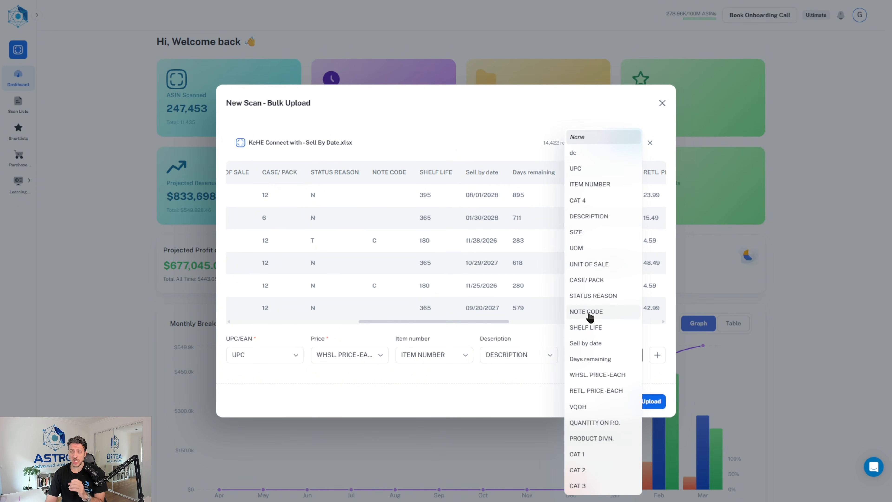
left_click(603, 328)
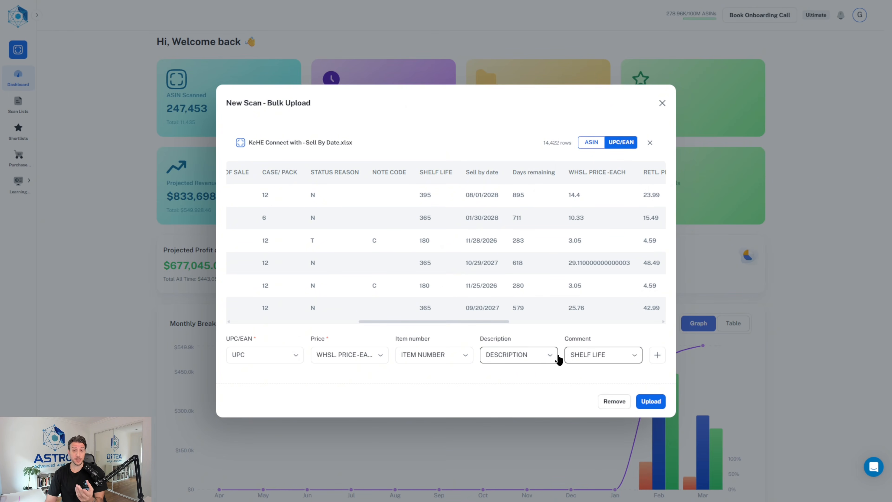
- Add Additional Data Point 1 as CASE/ PACK and Additional Data Point 2 as SIZE, and upload the file
left_click(656, 357)
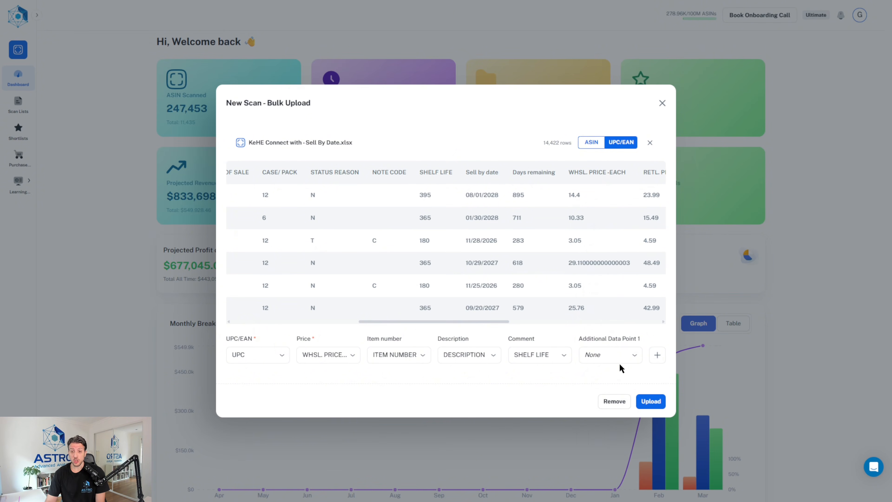
left_click(622, 355)
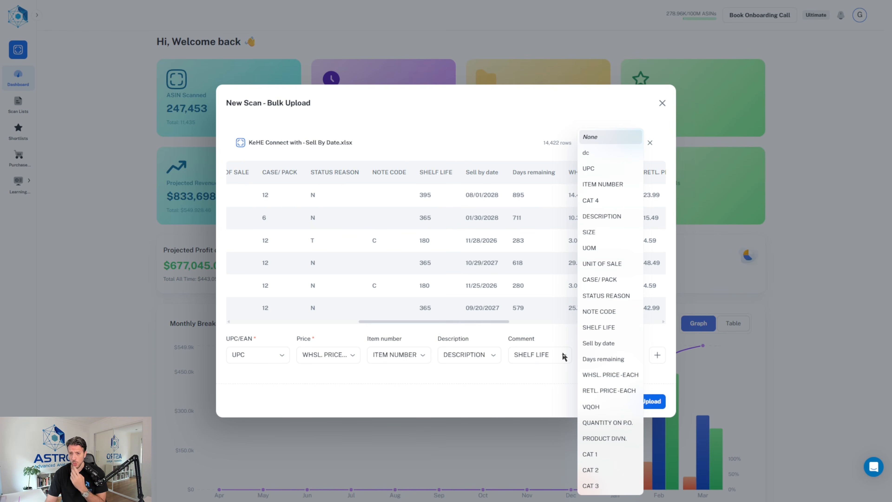
left_click(599, 280)
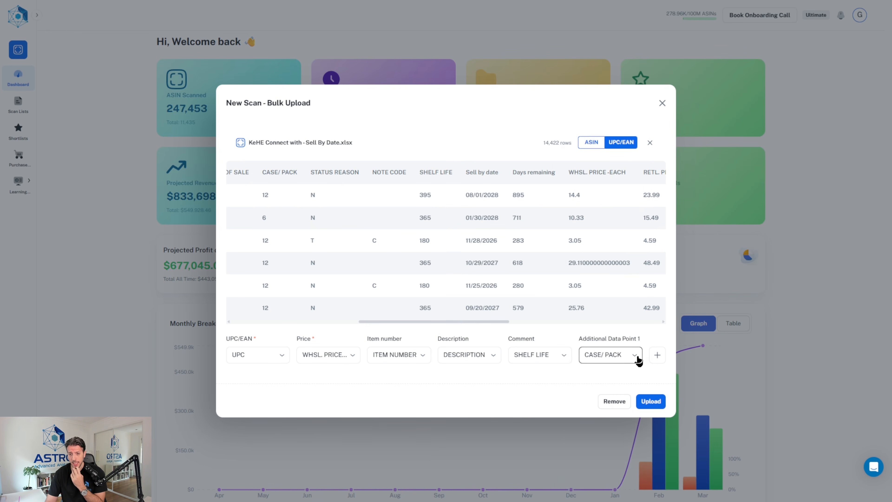
left_click(657, 355)
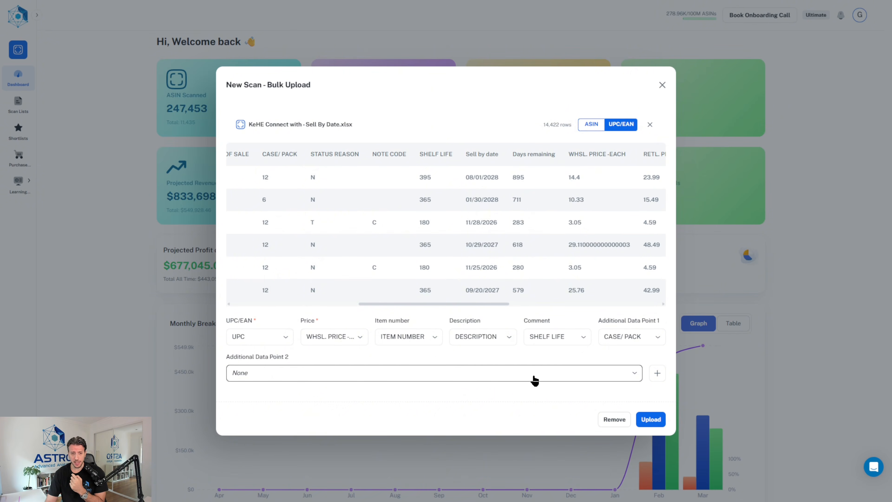
left_click(534, 379)
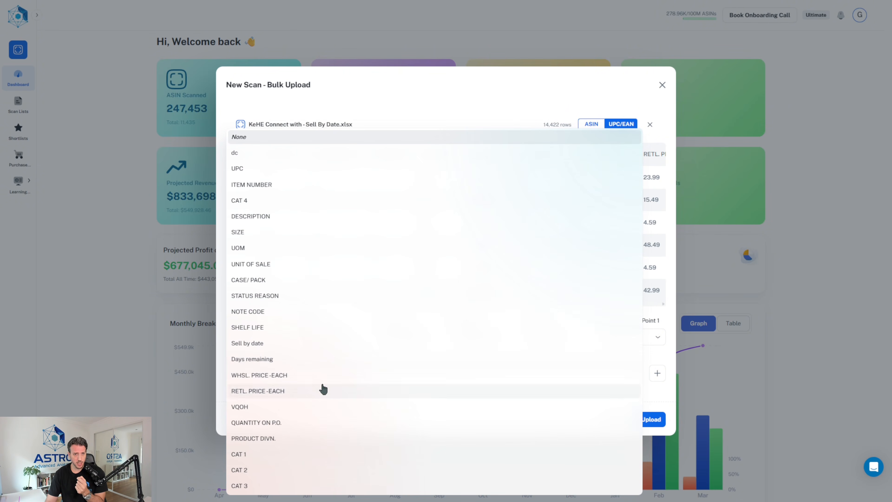
left_click(278, 232)
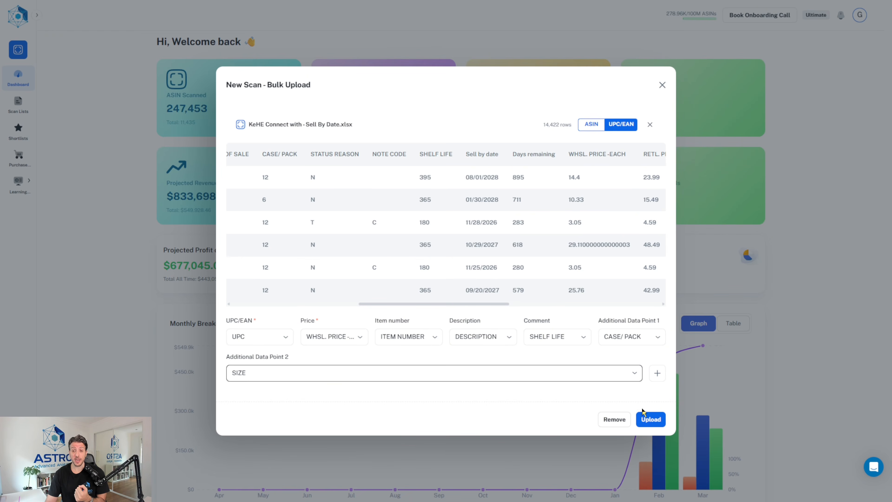
left_click(647, 420)
left_click(648, 421)
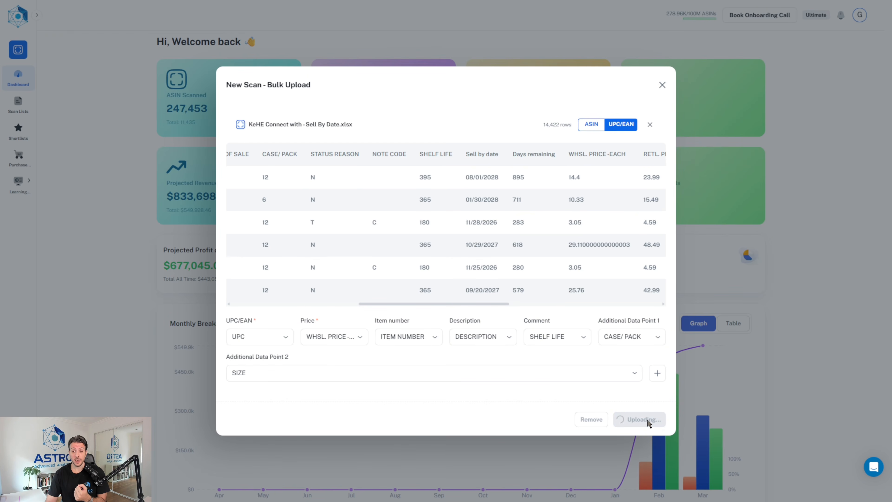
- Switch to the KeHE Connect workbook in Excel, maximize it and examine the item rows down to the end of the list
key("alt+Tab")
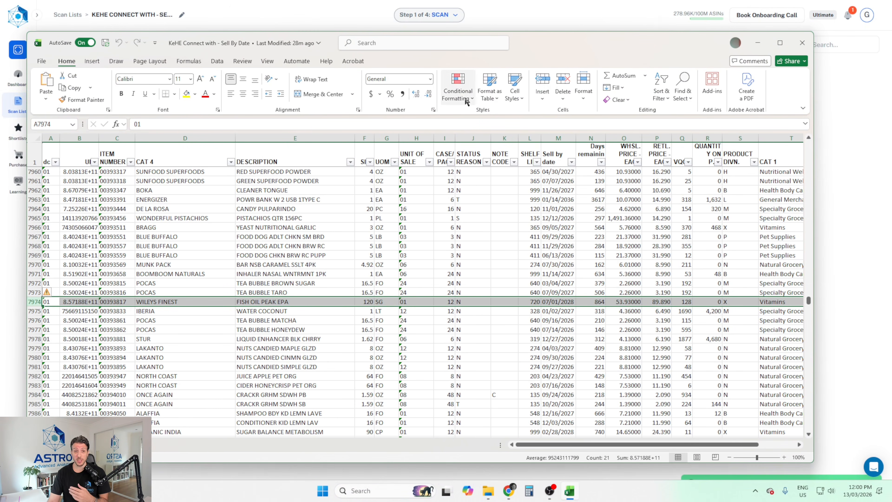
double_click(565, 39)
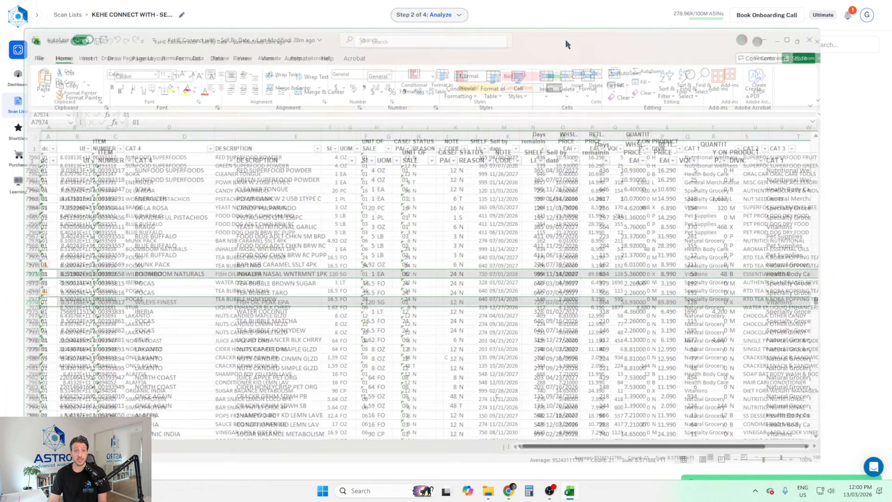
left_click(78, 168)
key("ctrl+shift+Down")
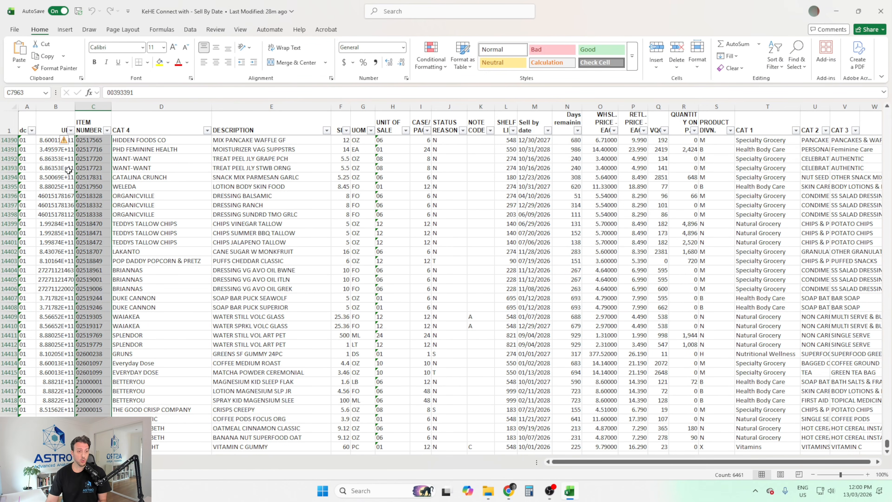
scroll(267, 337, "down", 4)
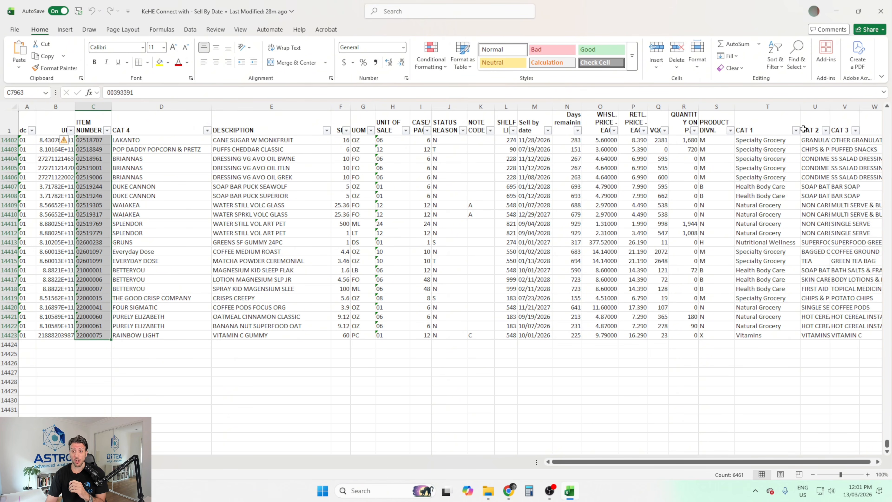
left_click(796, 131)
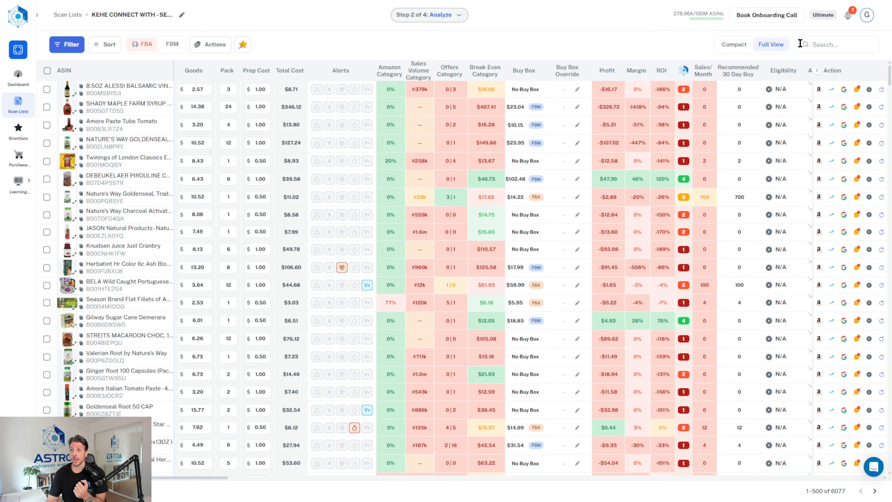
- Check the bulk upload's processing progress in the notifications and close them
left_click(848, 15)
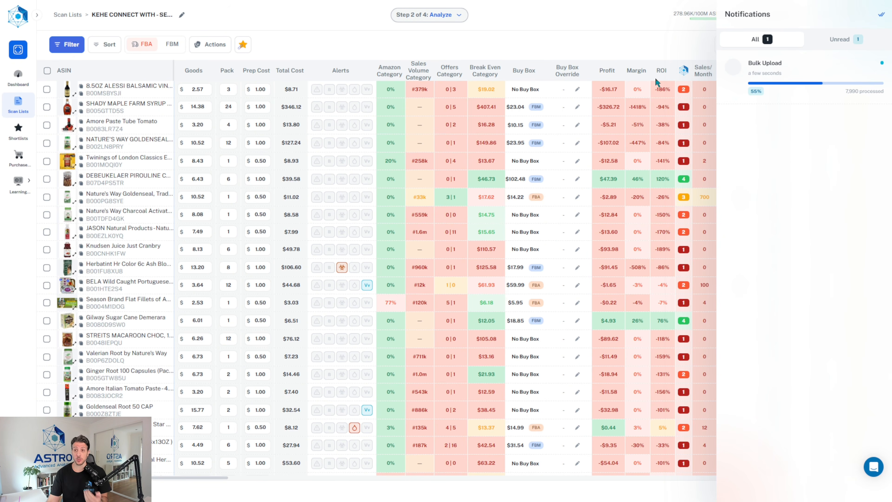
left_click(592, 39)
- Examine the scan list's sales volume details and its columns through to the supplier data and additional data points, and return to the cost columns
mouse_move(480, 179)
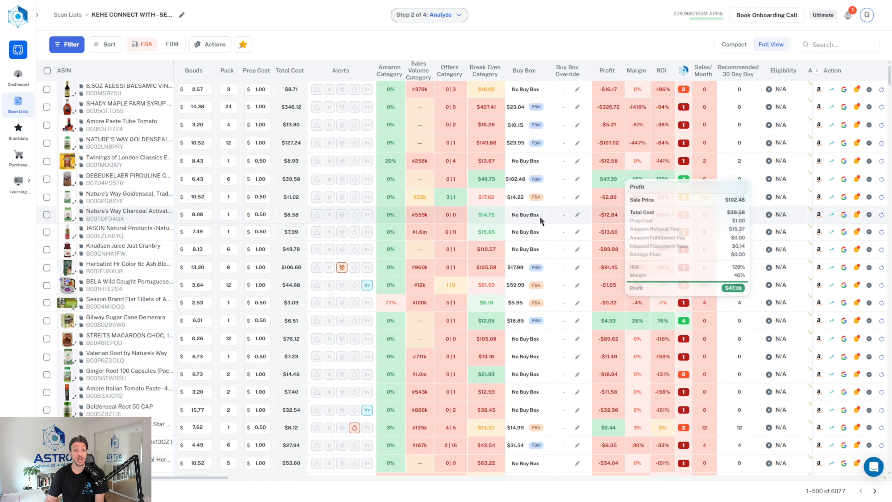
mouse_move(532, 226)
mouse_move(531, 246)
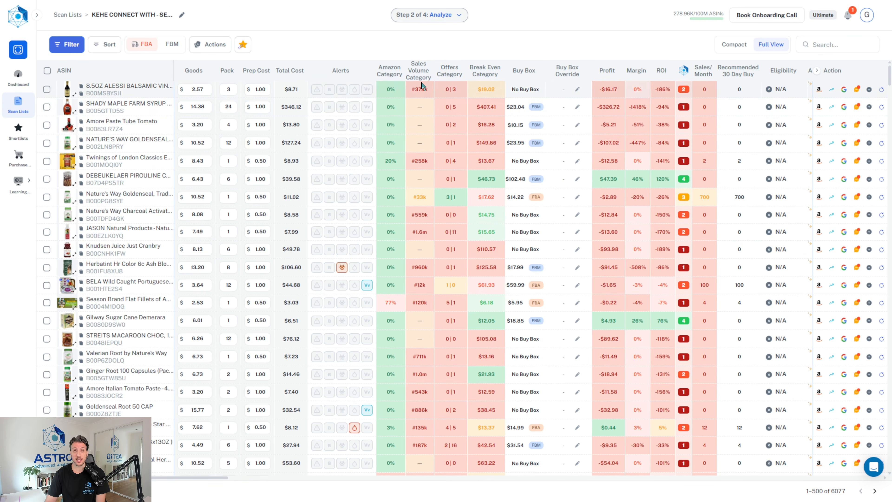
mouse_move(393, 89)
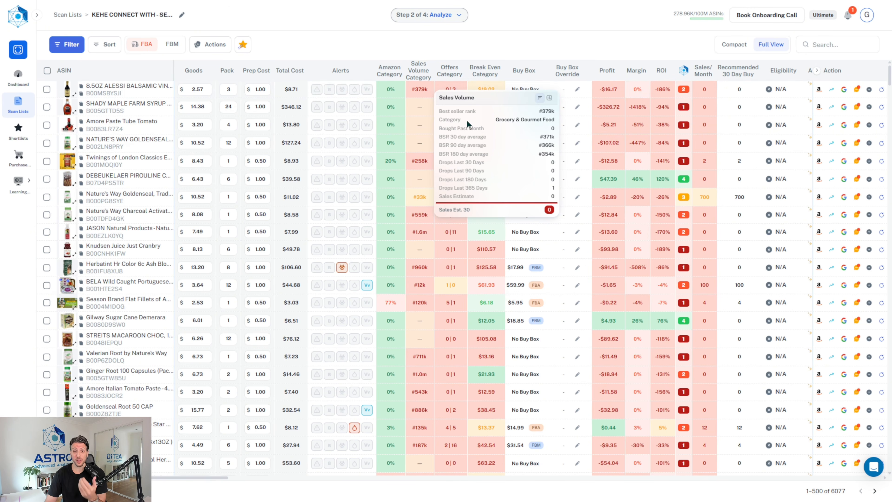
scroll(585, 350, "right", 15)
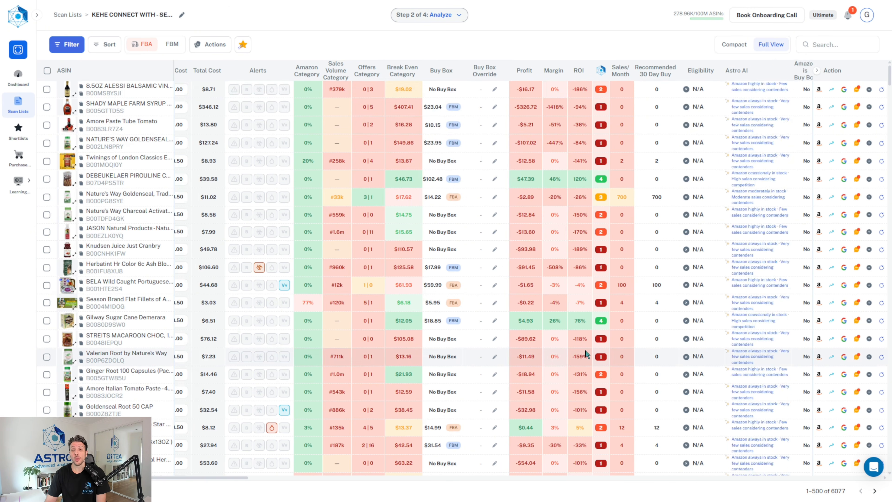
scroll(549, 290, "right", 15)
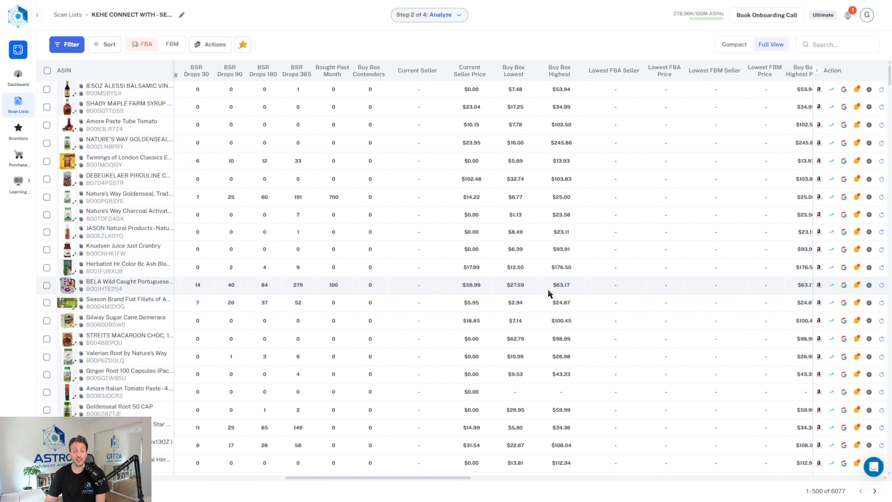
scroll(546, 289, "right", 15)
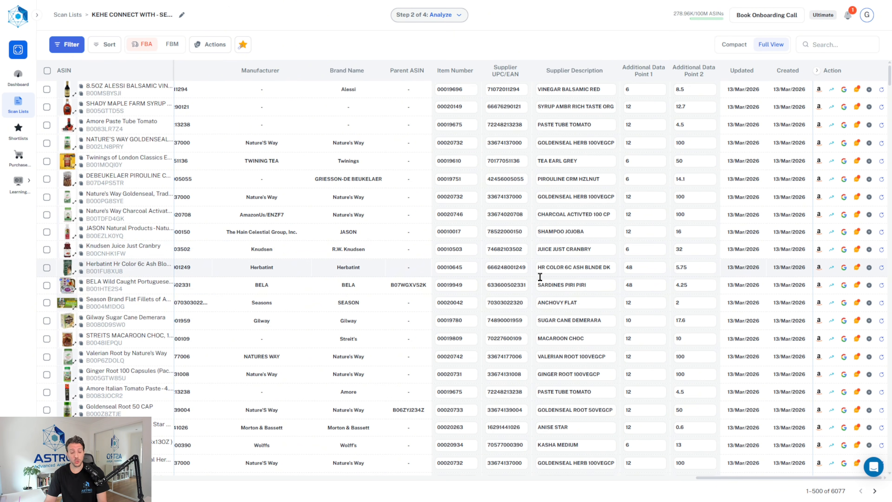
scroll(541, 274, "left", 10)
scroll(539, 276, "left", 10)
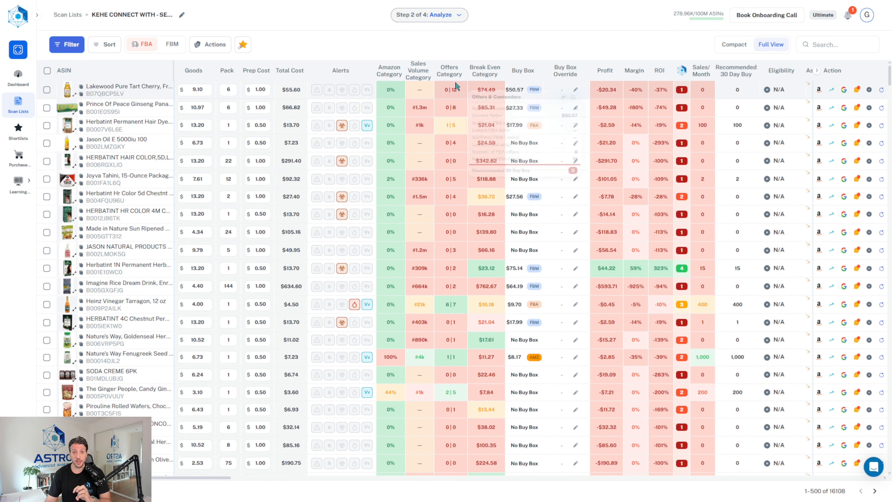
- Examine the offers and contenders details of the first product, Lakewood Pure Tart Cherry
mouse_move(456, 86)
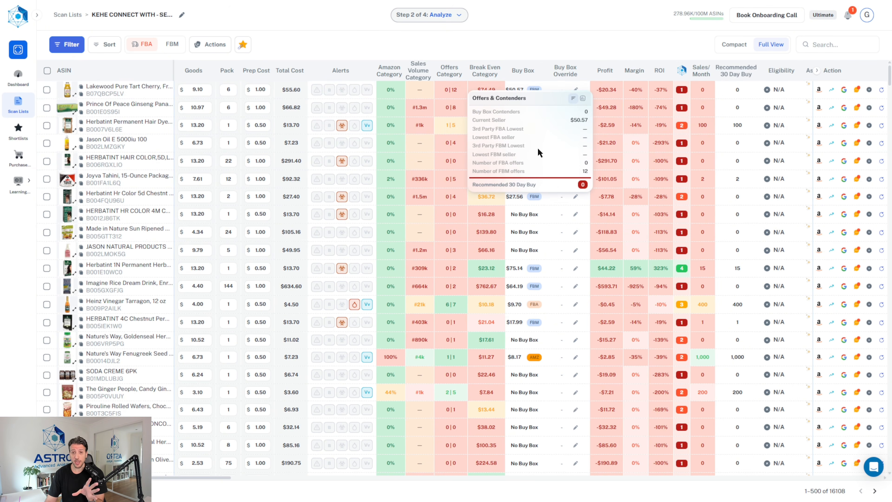
mouse_move(487, 93)
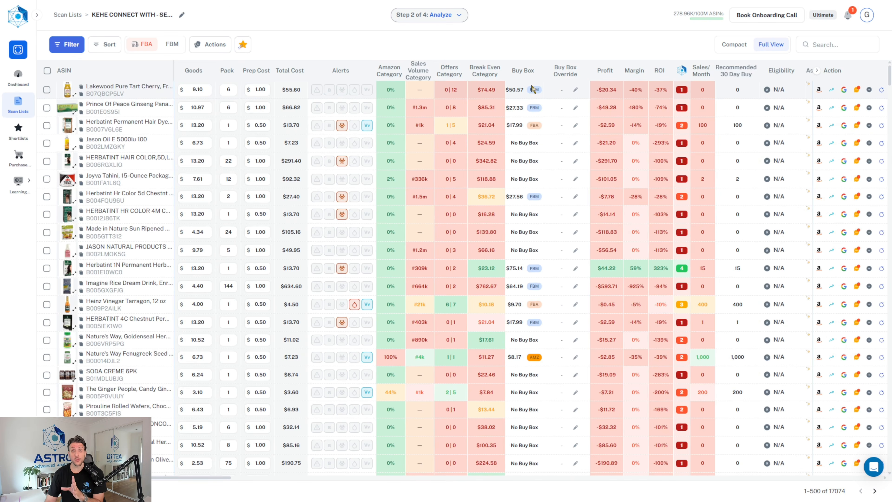
mouse_move(491, 92)
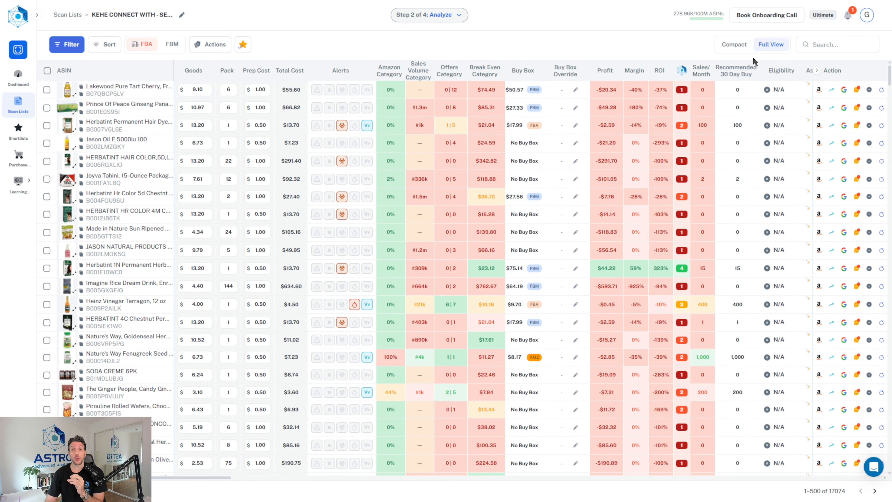
- Show the scan list in Compact view, expand the Lakewood Pure Tart Cherry product's details to examine them, and collapse them
left_click(744, 49)
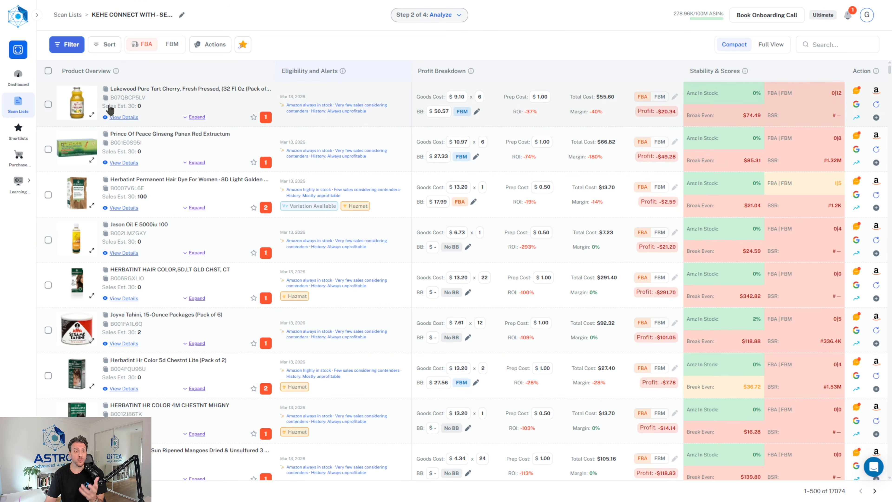
left_click(198, 117)
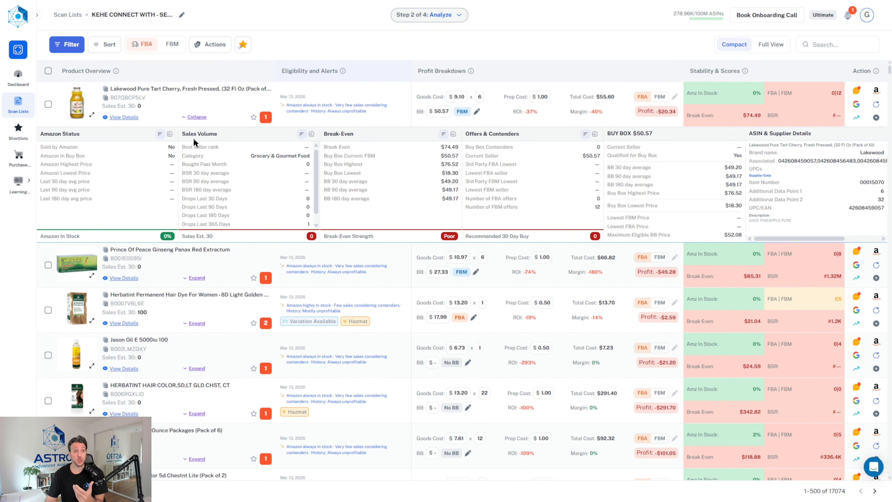
left_click(206, 120)
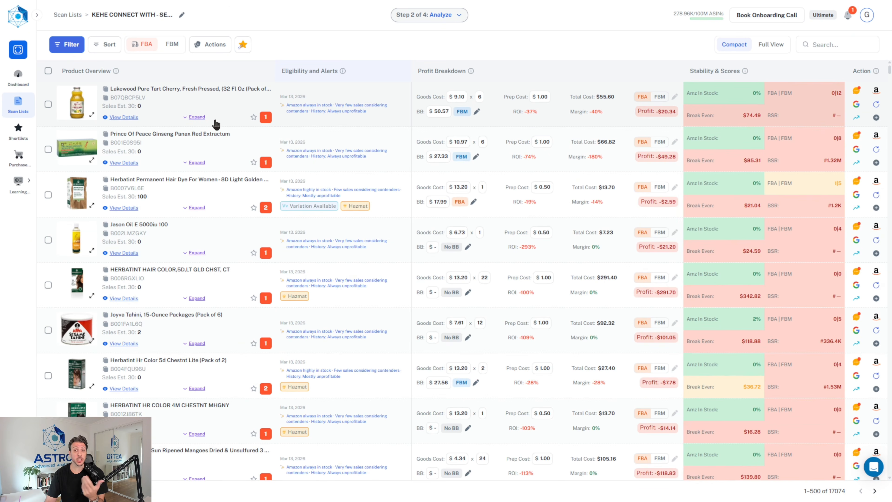
- Examine the chart and seller details of the Lakewood Pure Tart Cherry product, including its available stock, and close them
left_click(855, 118)
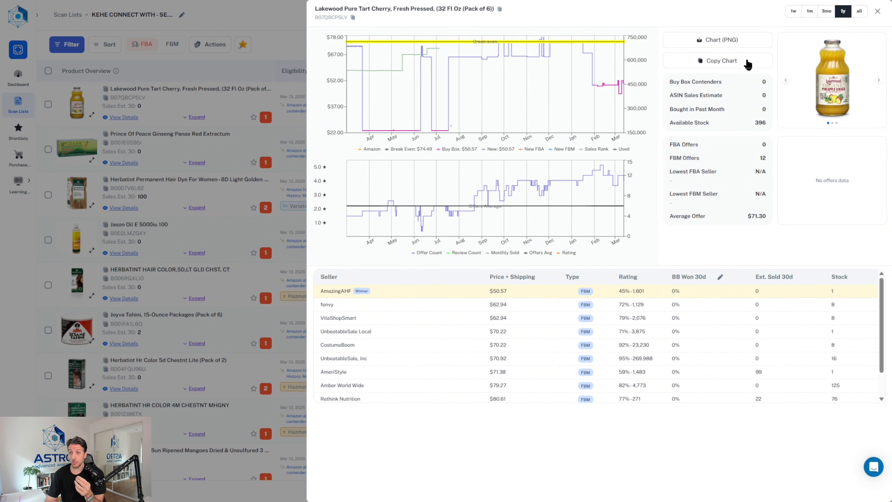
double_click(764, 123)
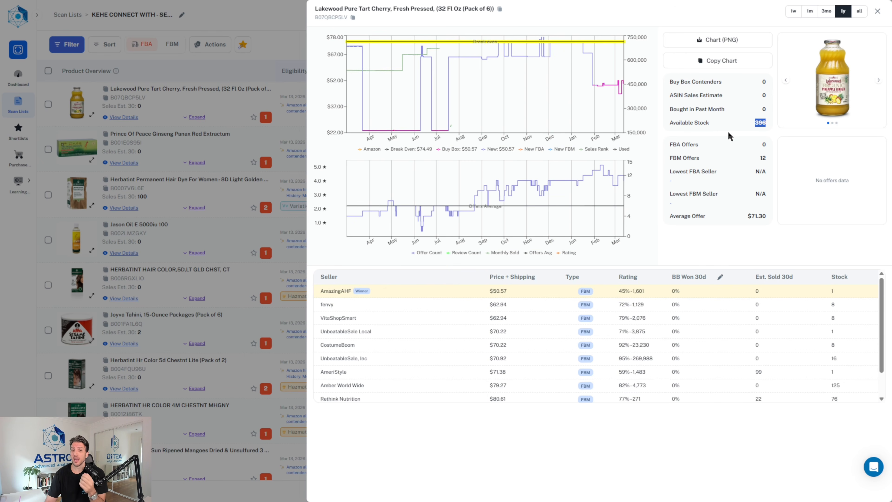
left_click(167, 172)
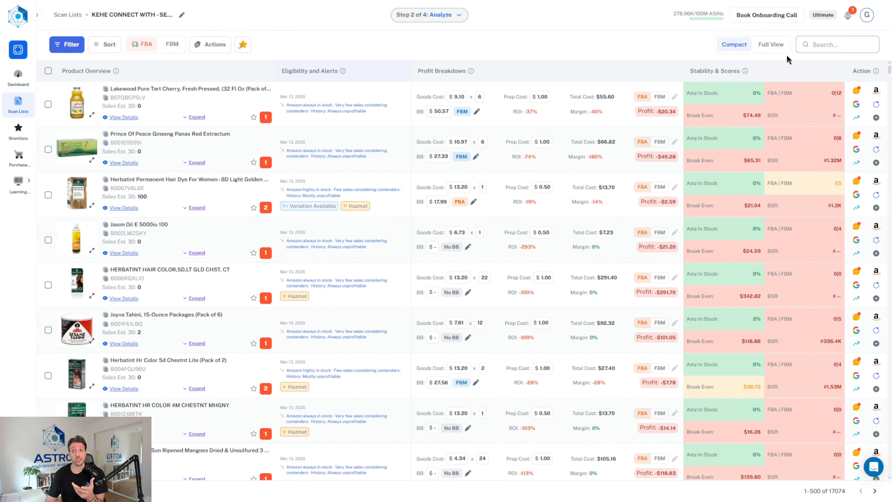
- Return the scan list to Full View and examine the Herbatint Permanent Hair Dye product's chart and seller offers
left_click(771, 45)
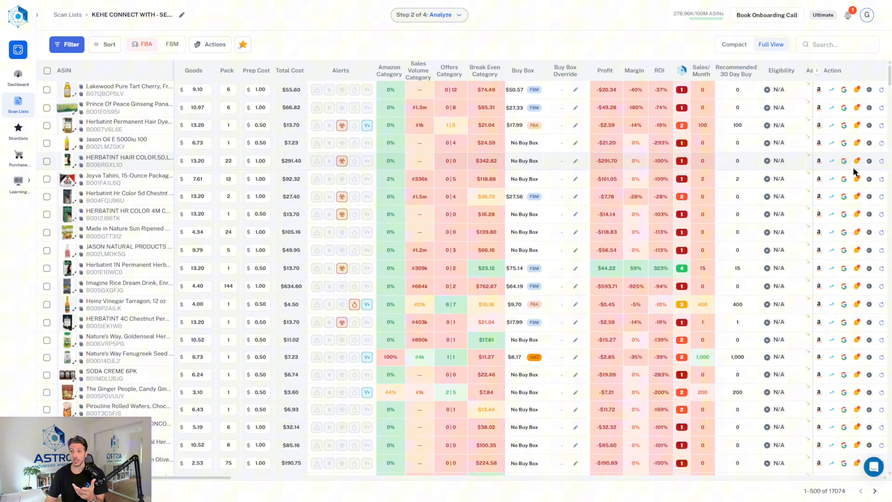
left_click(831, 125)
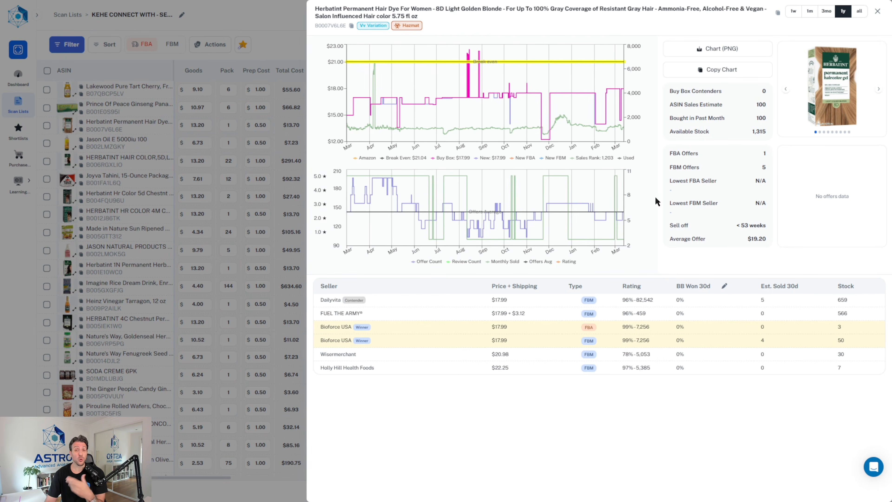
left_click(100, 152)
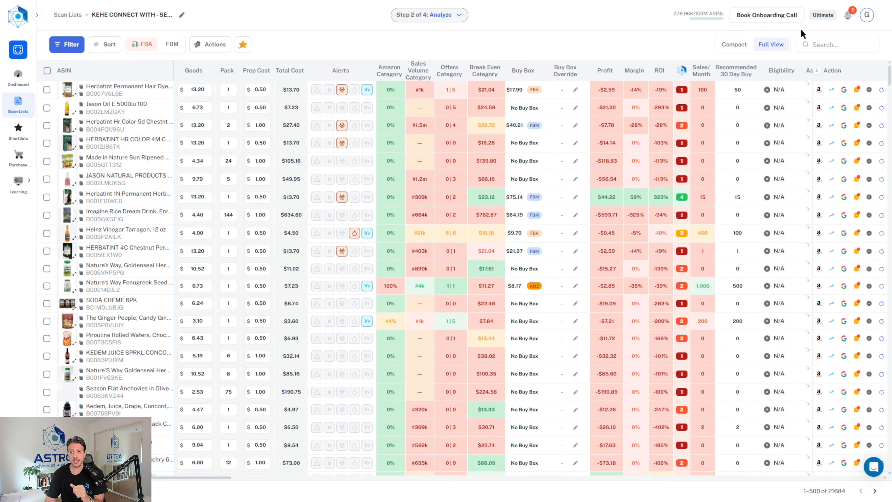
- Look through the growing scan list's product cards in Compact view
left_click(874, 491)
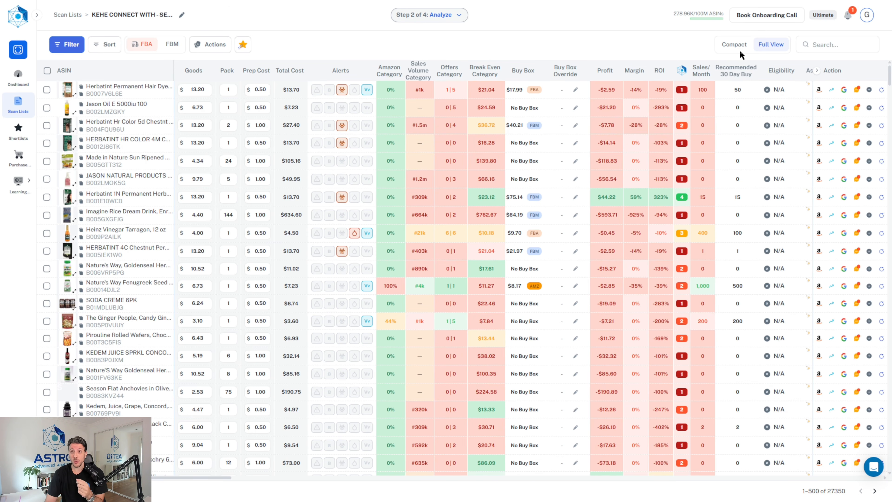
left_click(733, 47)
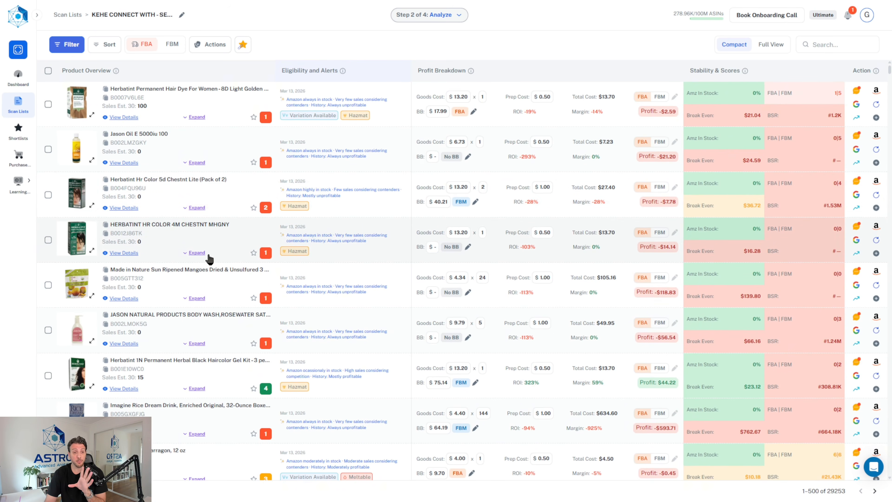
scroll(210, 259, "down", 2)
scroll(210, 260, "up", 2)
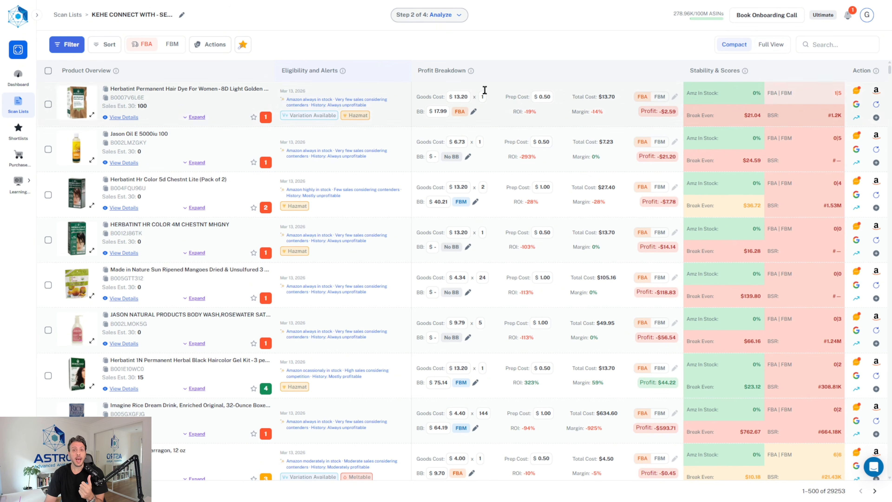
- Switch the scan list back to Full View and check the bulk upload's status in the notifications
left_click(771, 43)
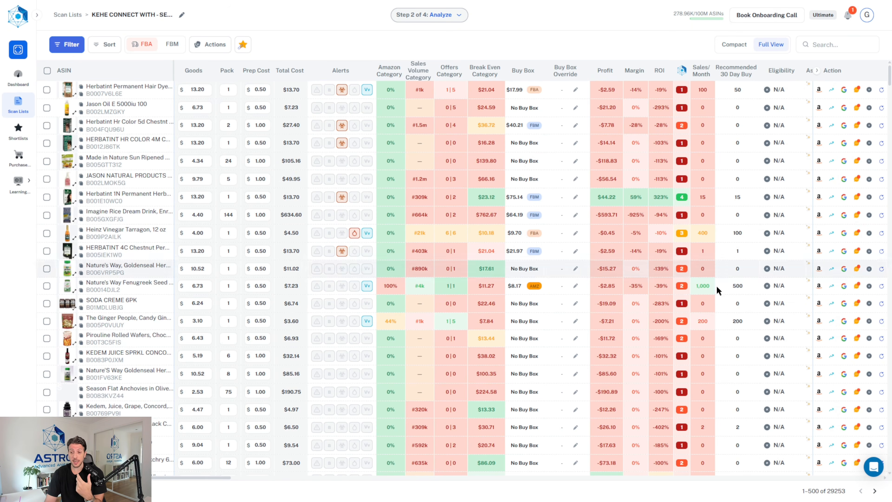
left_click(848, 16)
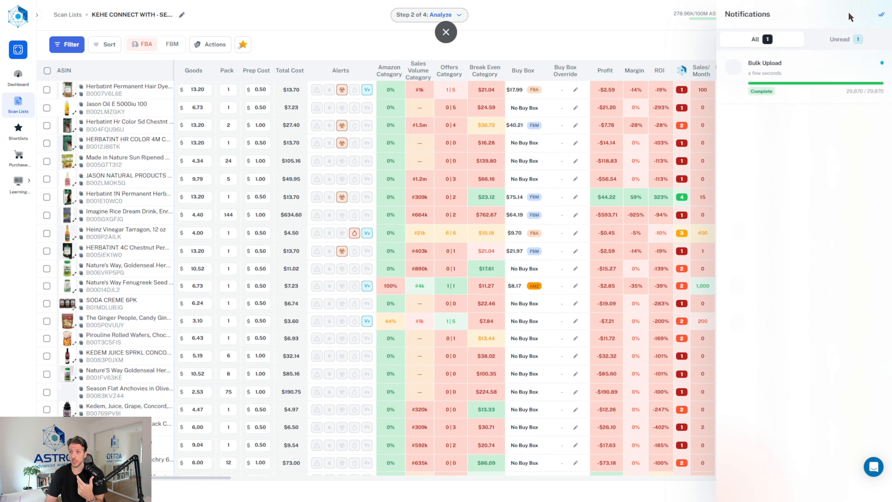
left_click(614, 49)
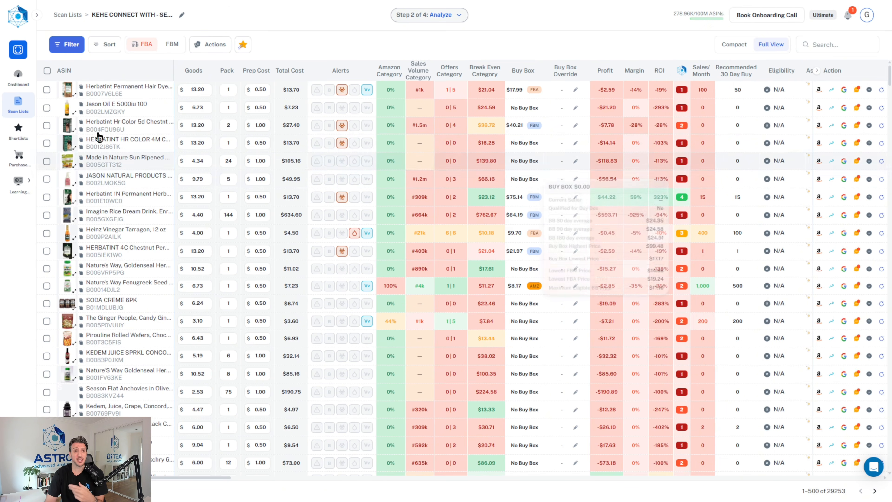
- Preview the filter criteria of the Obvious Choices strategy and close the filters without applying them
left_click(67, 45)
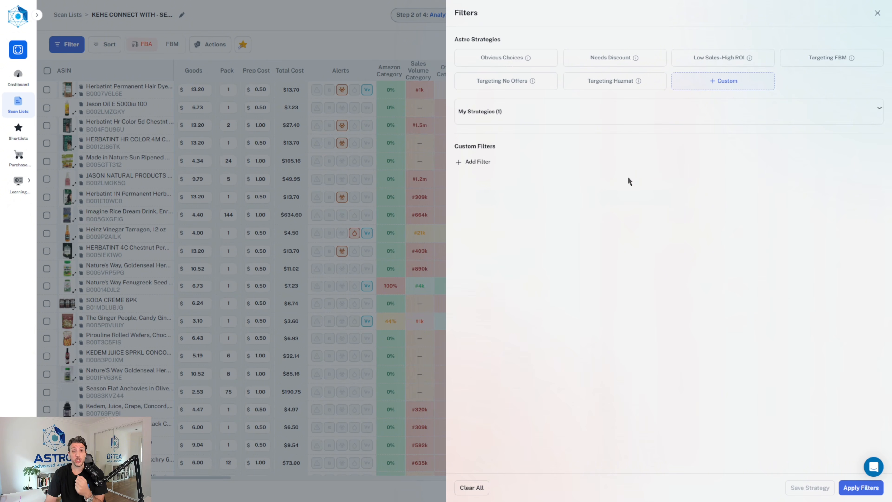
left_click(508, 57)
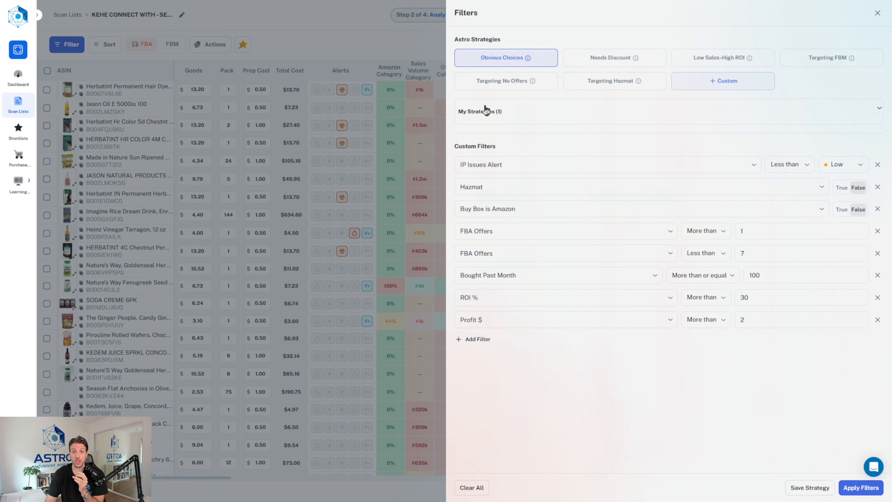
left_click(391, 41)
- Browse the fields available for a custom filter, read the Obvious Choices description, and close the filters without applying any
left_click(70, 45)
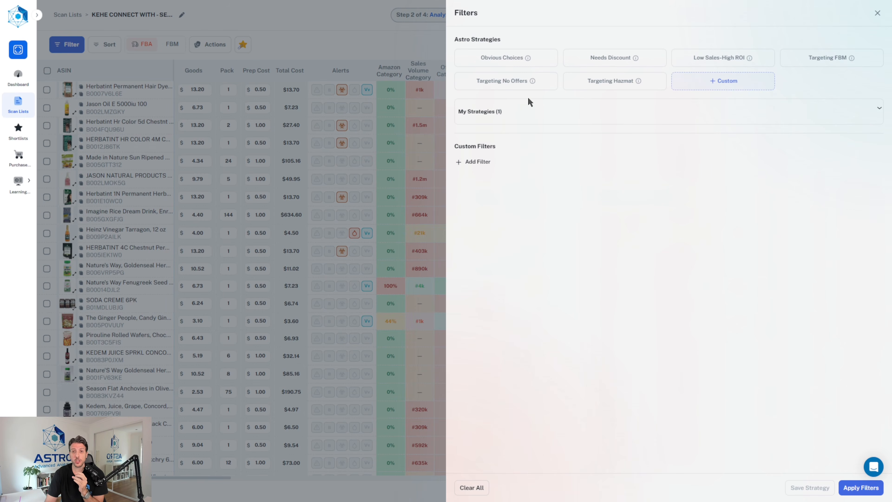
left_click(471, 162)
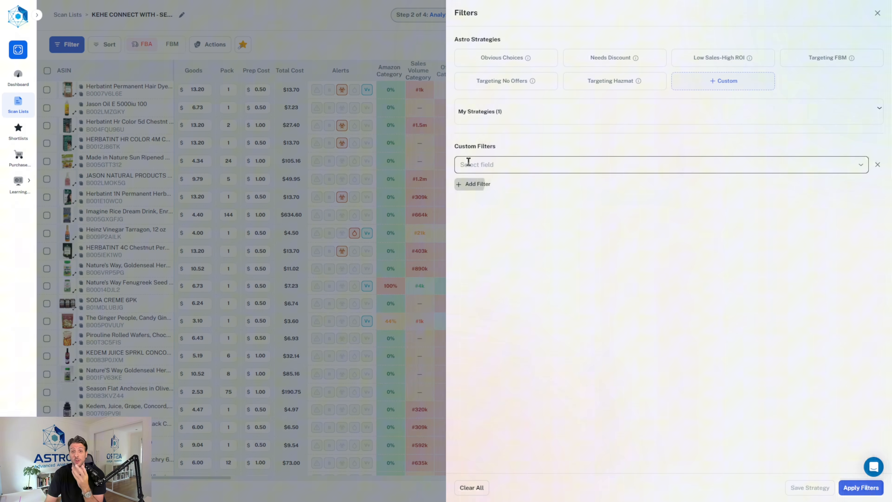
left_click(488, 171)
scroll(508, 251, "down", 15)
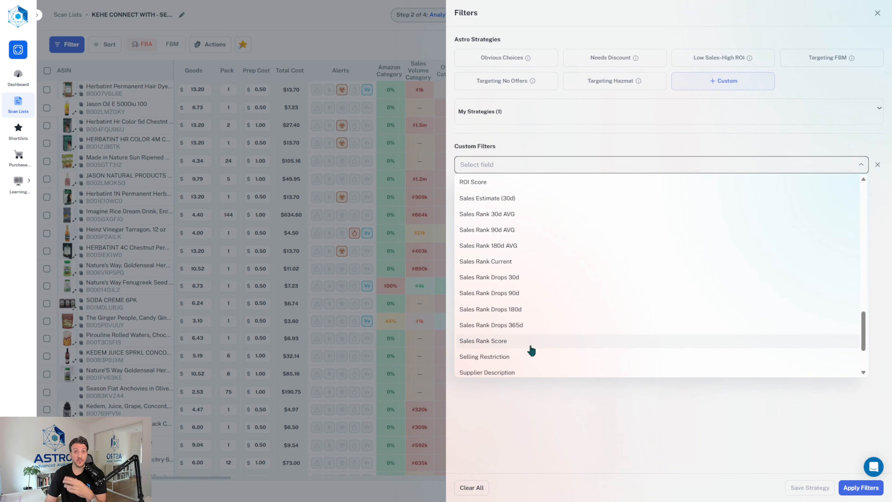
left_click(559, 412)
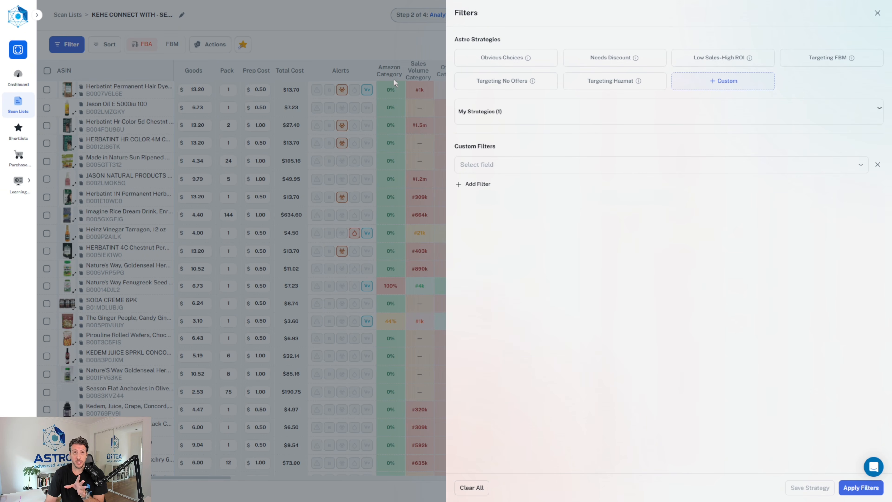
mouse_move(476, 65)
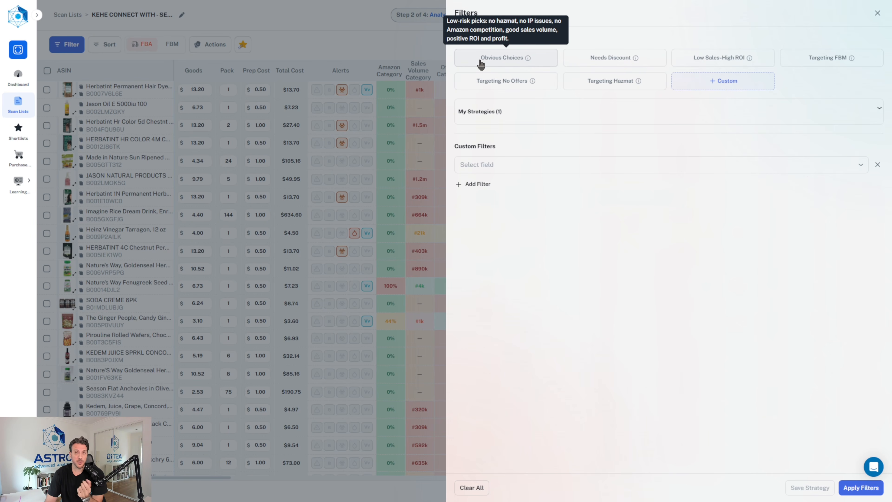
left_click(378, 64)
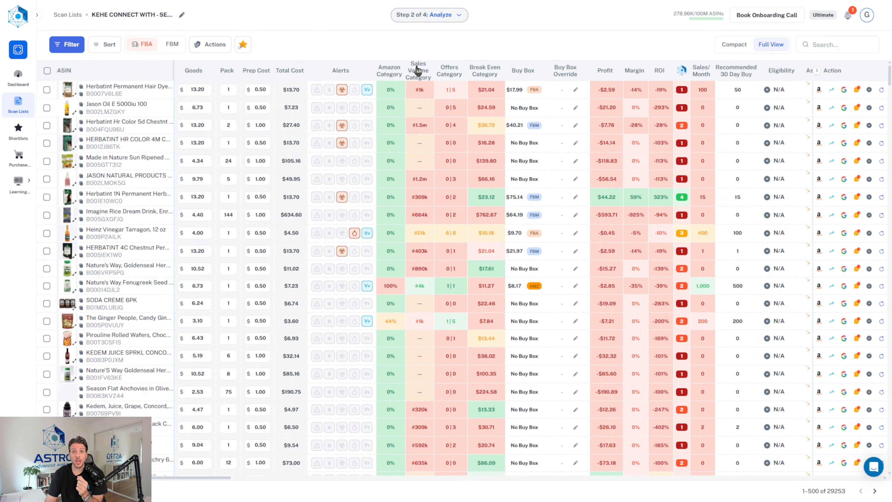
- Filter the scan list with the Obvious Choices strategy, reviewing its FBA offers and ROI thresholds before applying it
left_click(80, 45)
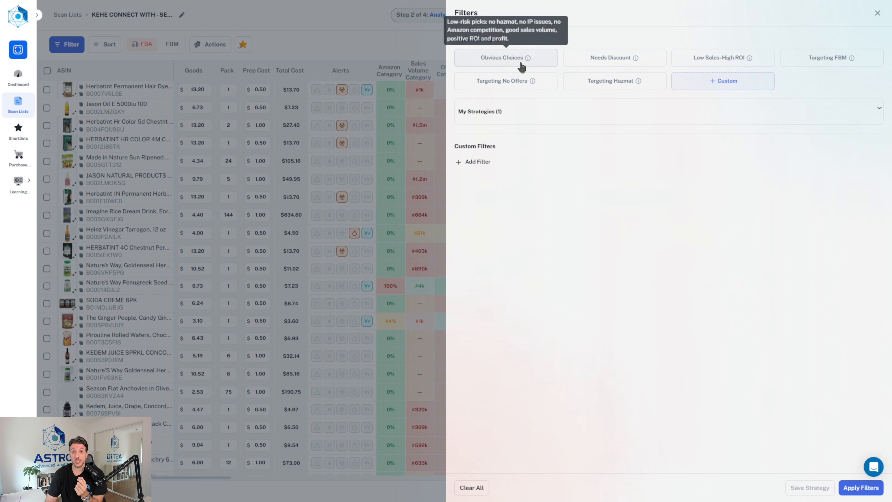
left_click(520, 65)
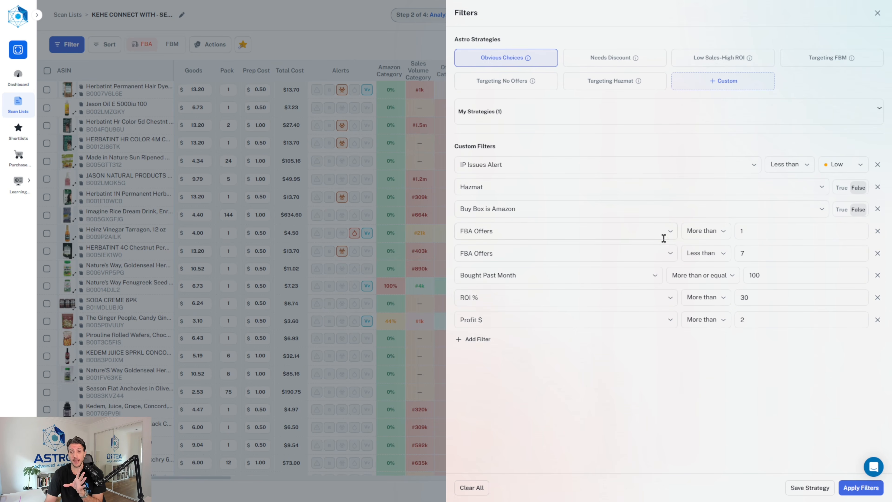
left_click(741, 231)
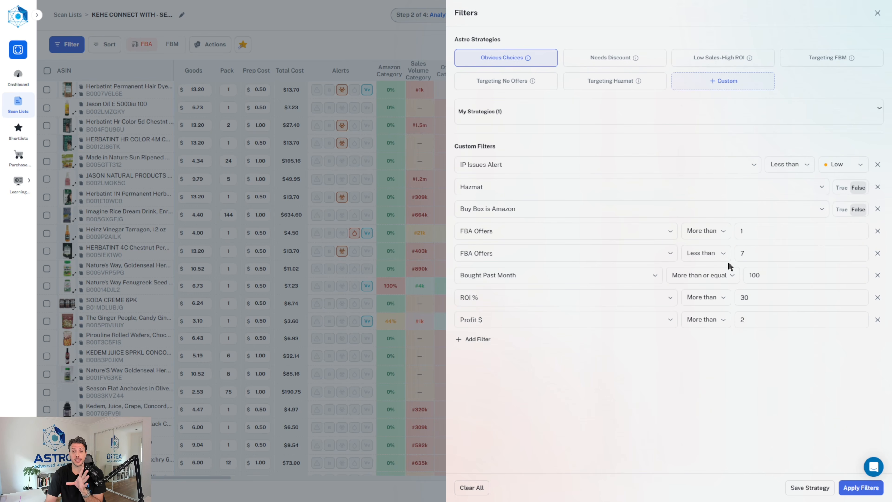
left_click(747, 255)
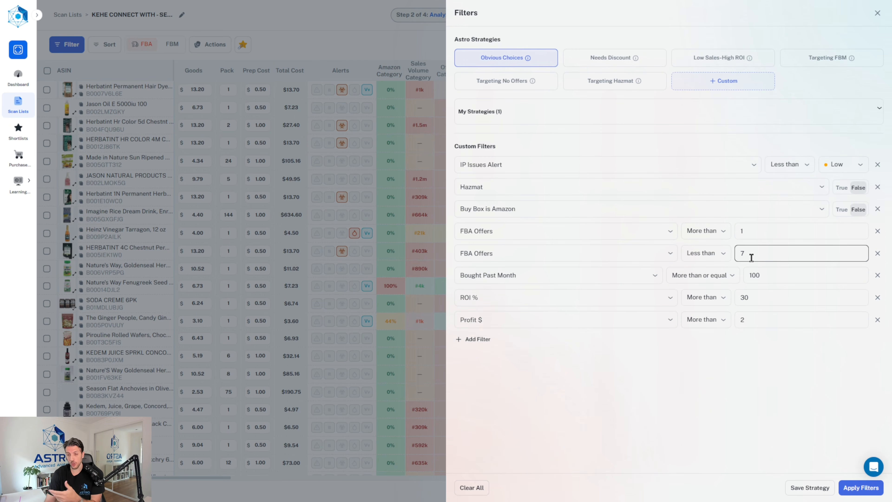
left_click(777, 220)
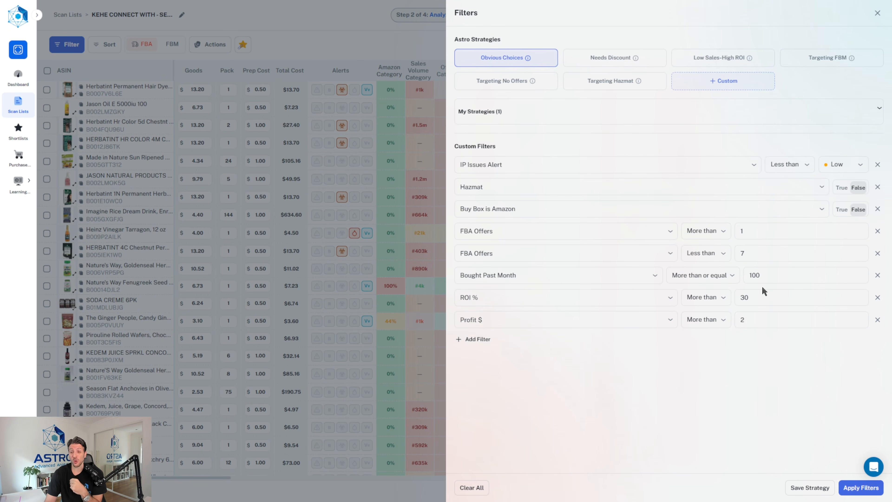
left_click(775, 299)
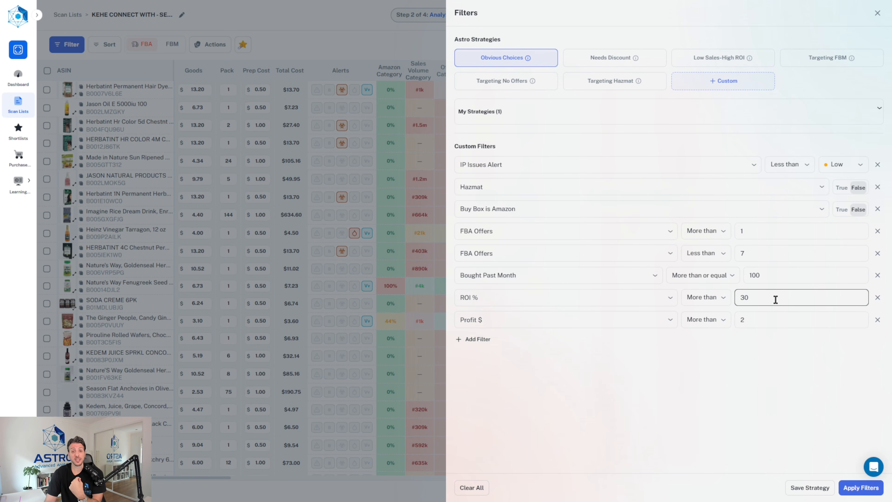
left_click(751, 349)
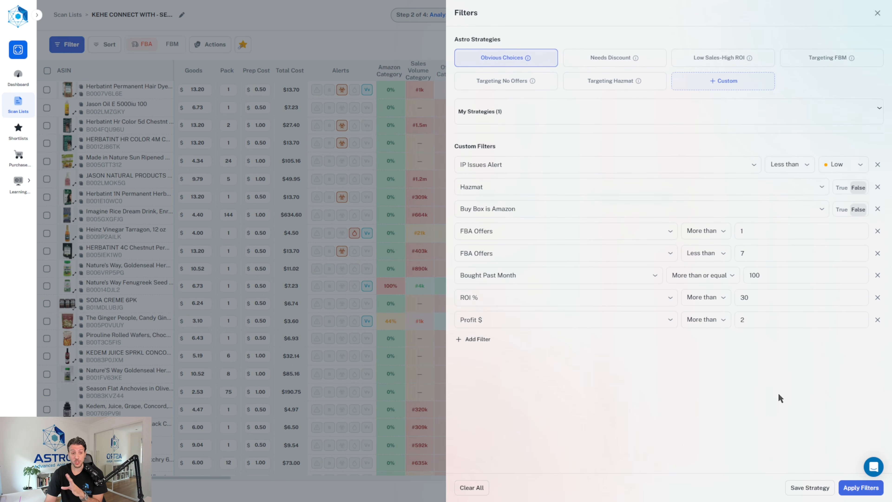
left_click(862, 491)
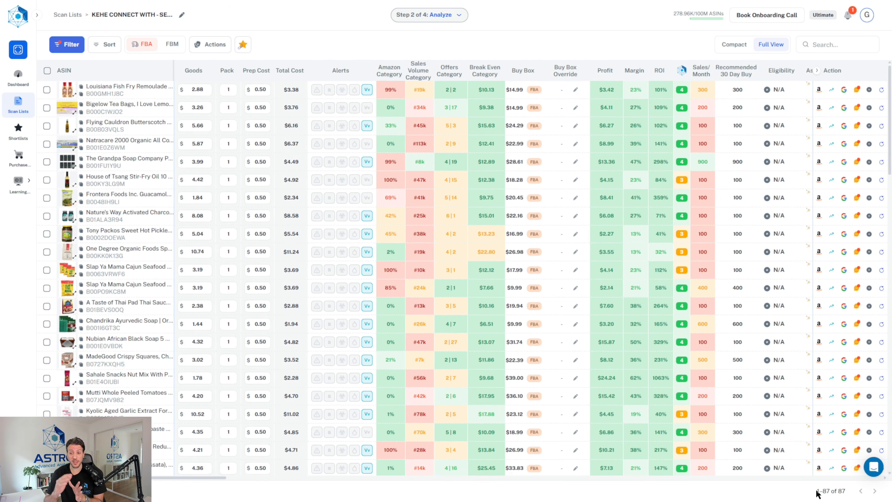
mouse_move(493, 269)
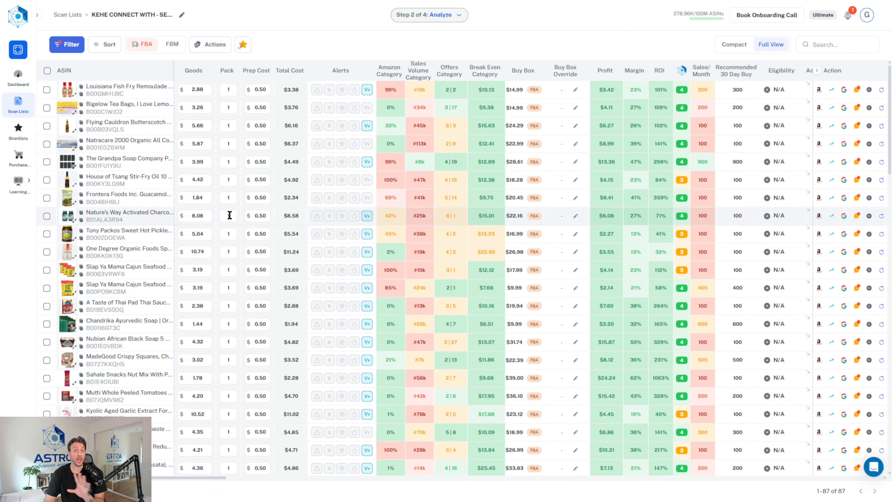
- Add all filtered products to the KeHE Connect with - Sell By Da_Picks shortlist and clear the selection
left_click(47, 71)
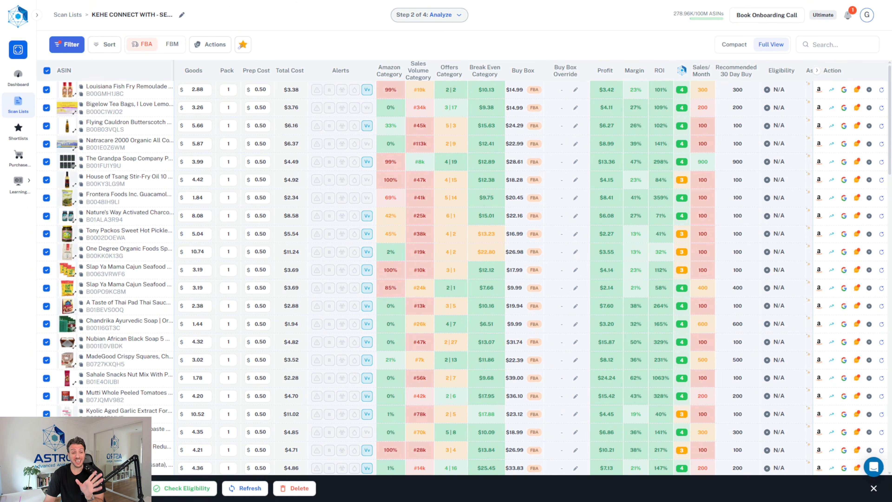
left_click(110, 488)
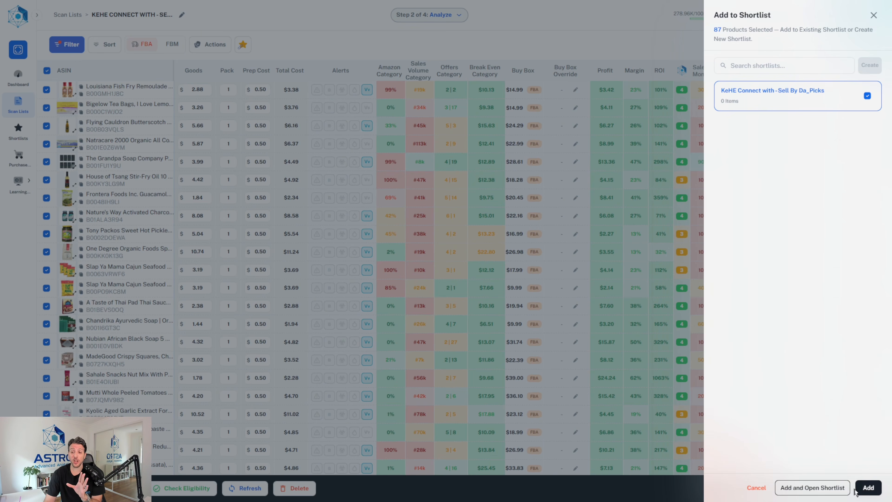
left_click(865, 489)
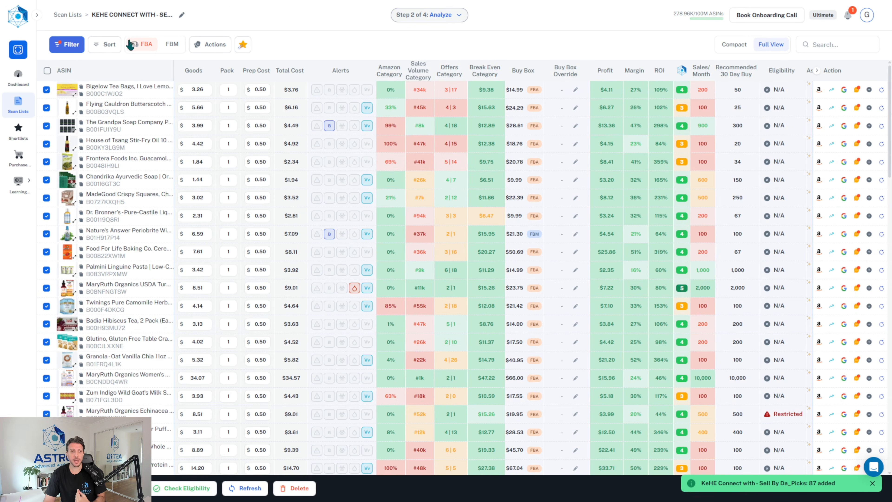
left_click(47, 72)
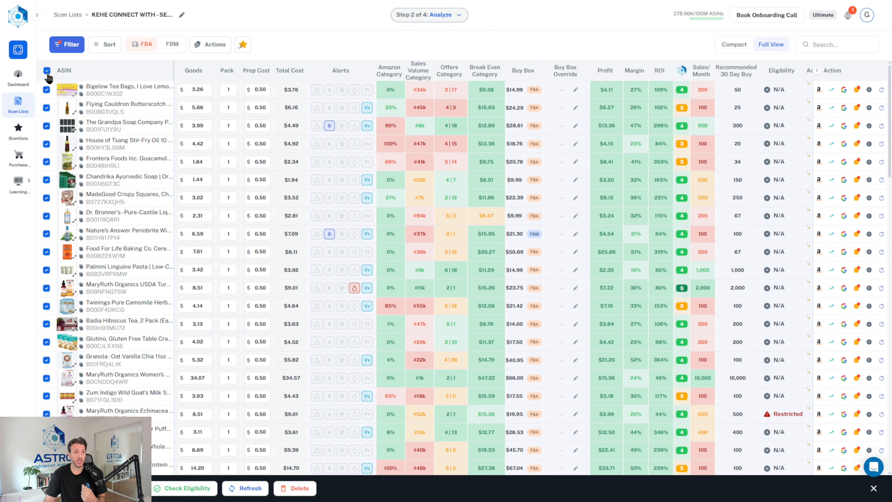
left_click(48, 71)
- Filter the scan list with the Low Sales-High ROI strategy, raising its ROI threshold to more than 50%
left_click(69, 44)
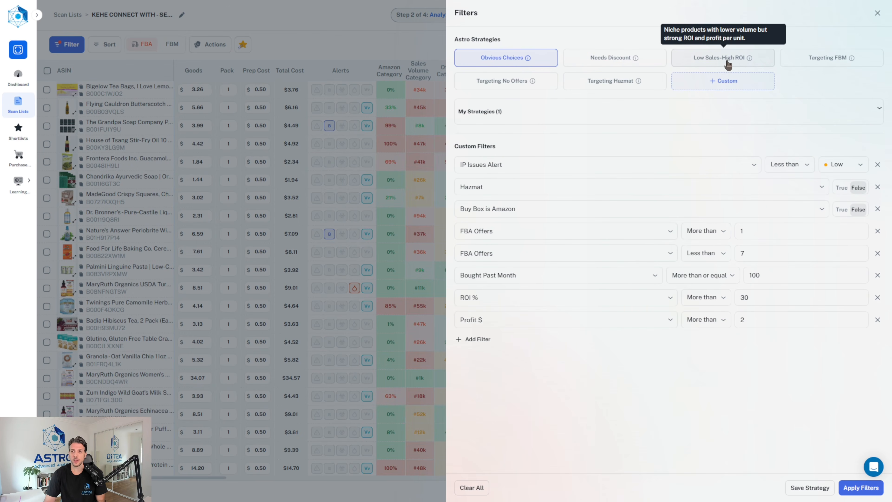
left_click(724, 67)
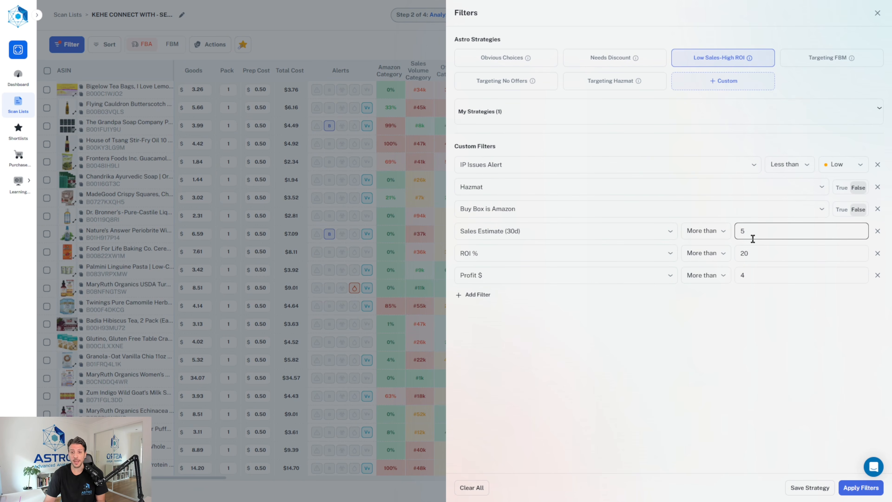
type("40")
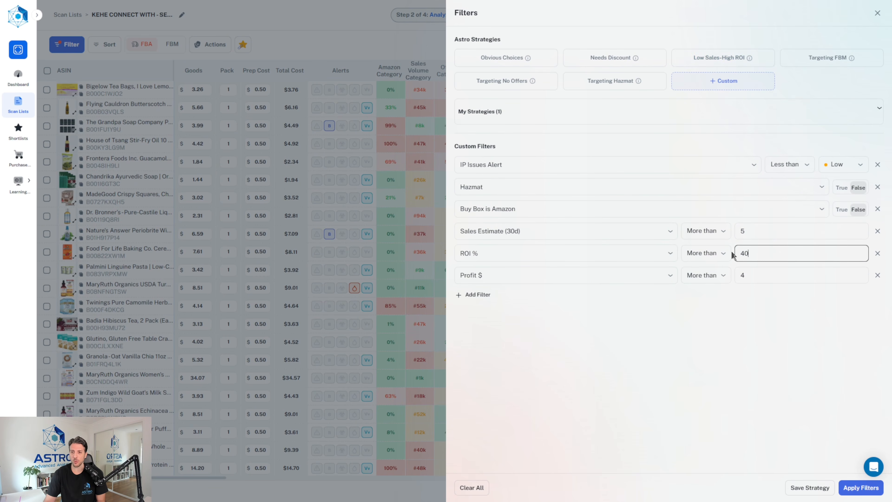
left_click(758, 271)
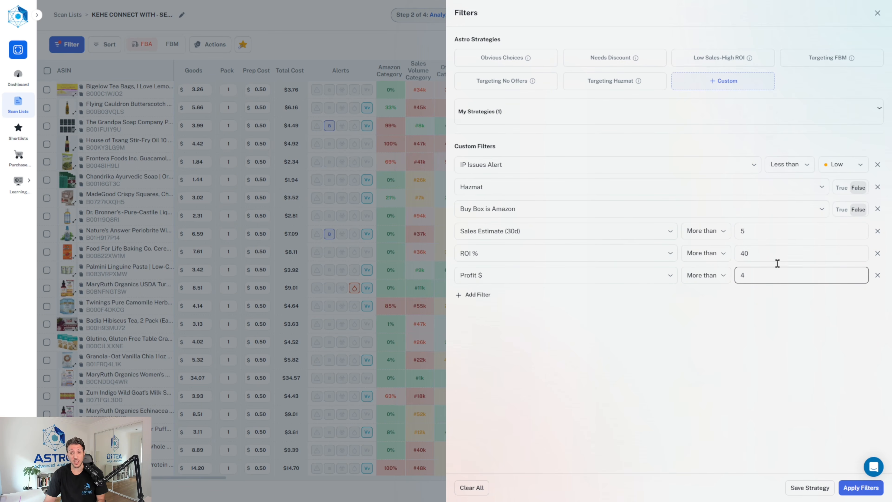
left_click_drag(774, 250, 671, 243)
type("50")
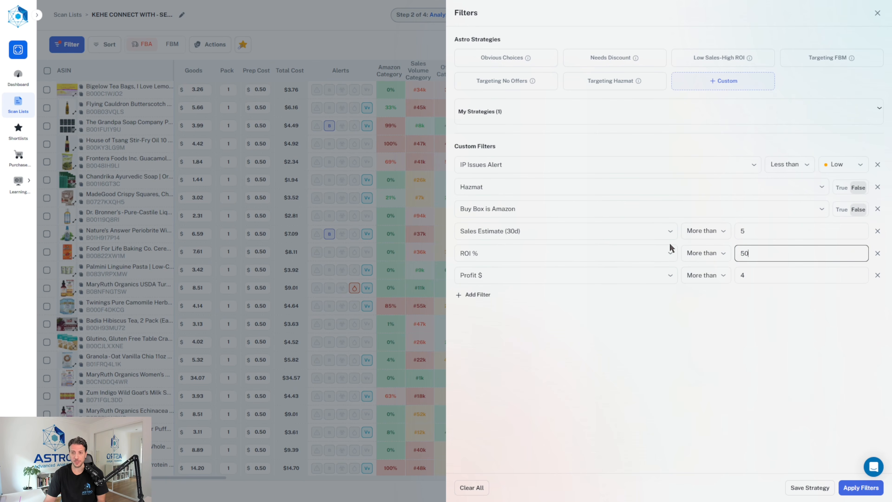
left_click(800, 357)
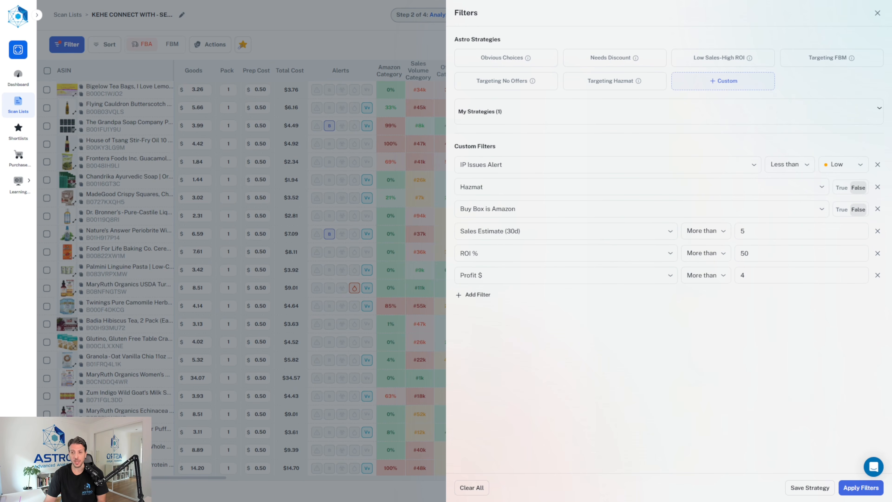
left_click(867, 488)
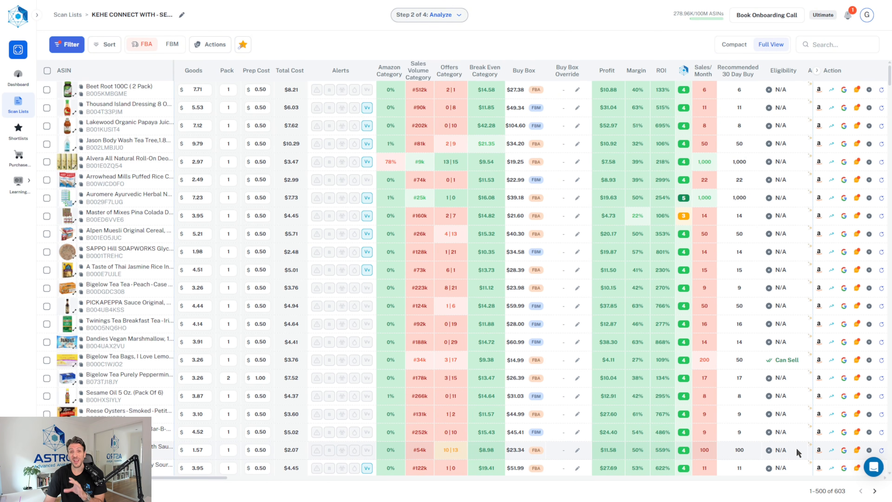
- Review the filtered products, raise the minimum 30-day Sales Estimate in the filters, and reapply them
scroll(364, 300, "down", 3)
scroll(363, 301, "down", 15)
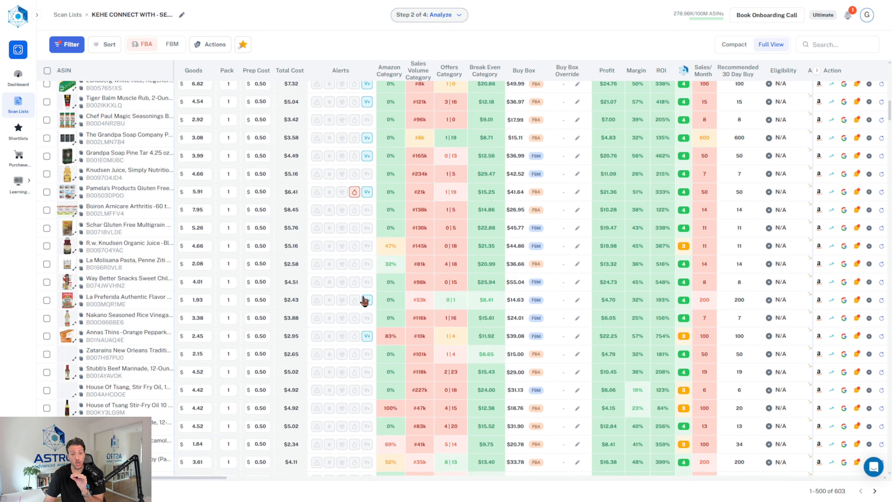
scroll(363, 297, "down", 15)
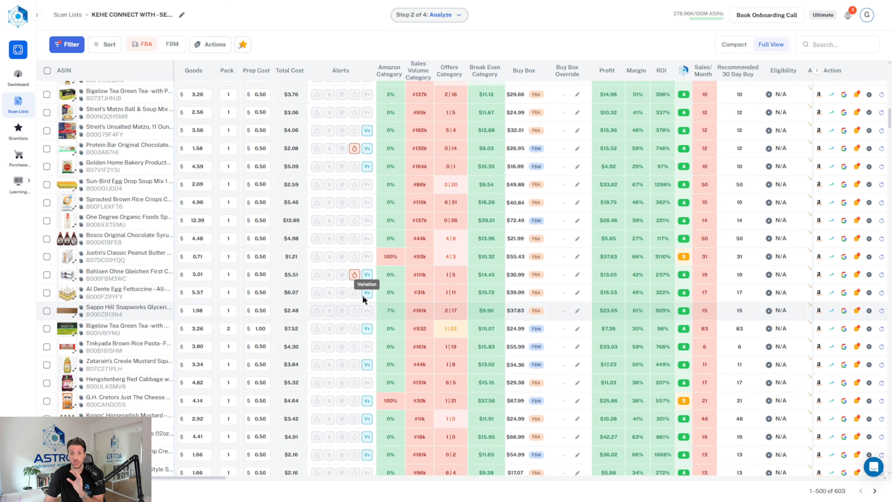
scroll(364, 299, "up", 5)
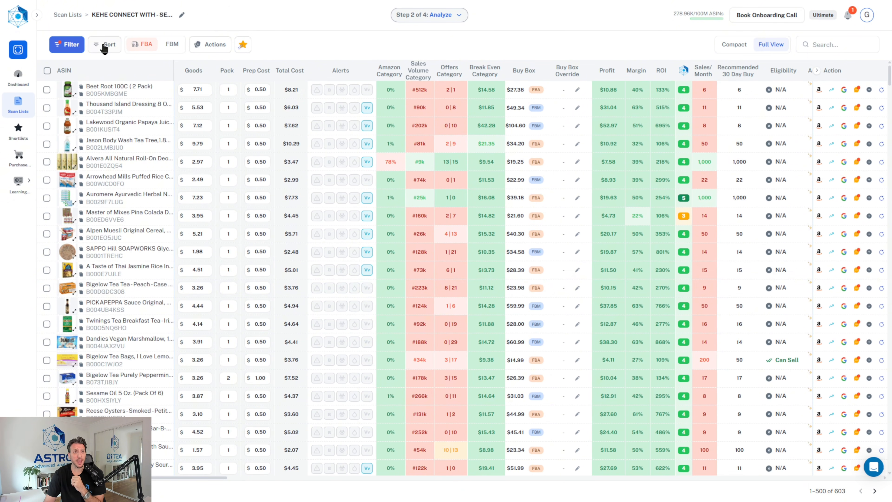
left_click(70, 44)
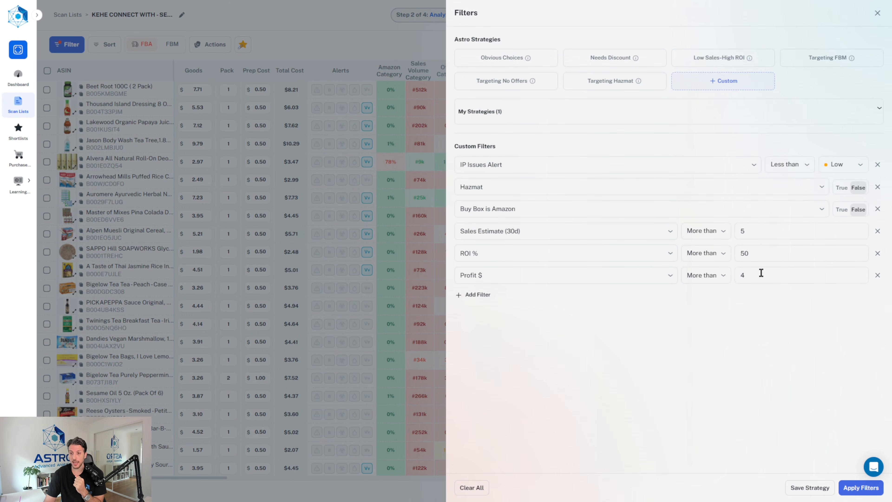
left_click(739, 231)
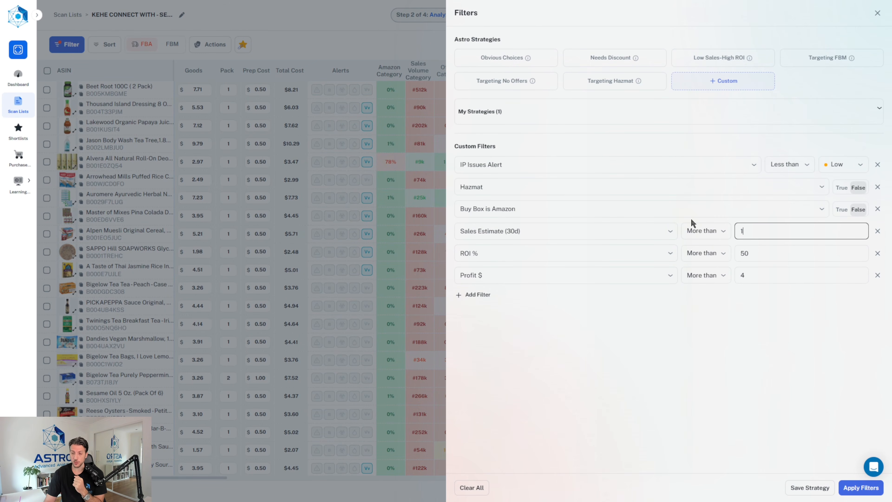
type("1")
left_click(861, 488)
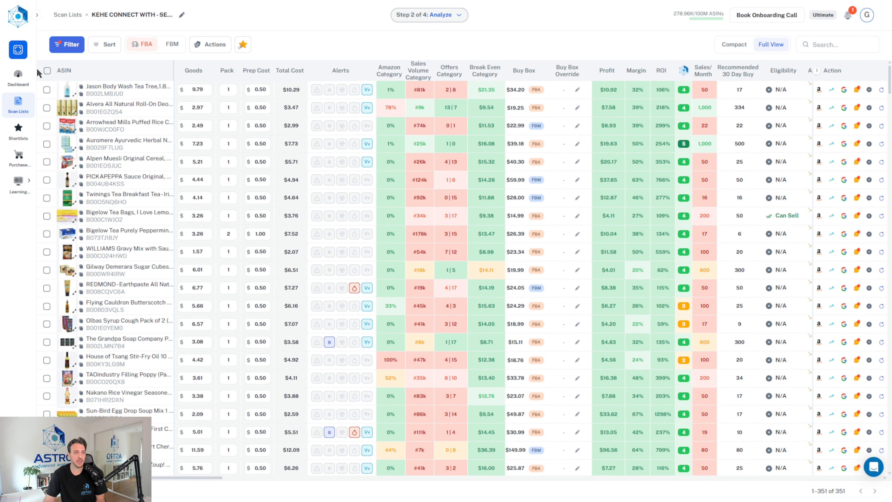
- Select every product matching the Low Sales-High ROI filters and add them to the existing KeHE Connect picks shortlist
left_click(47, 71)
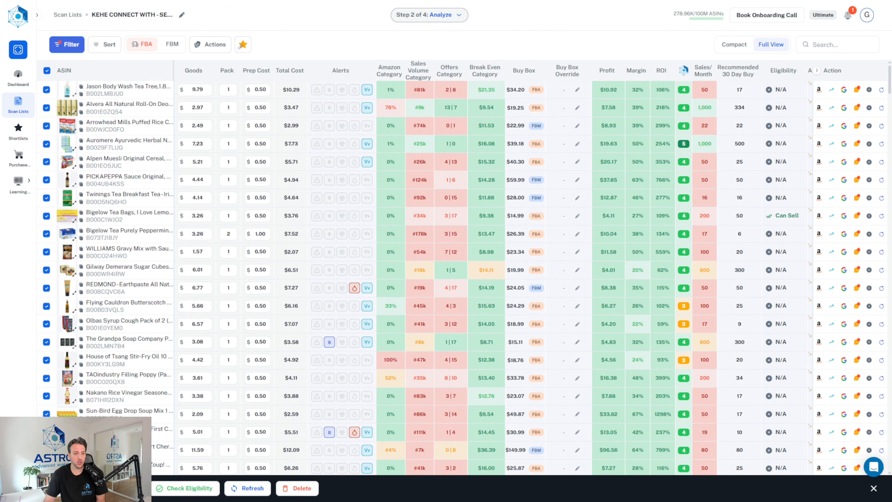
left_click(114, 488)
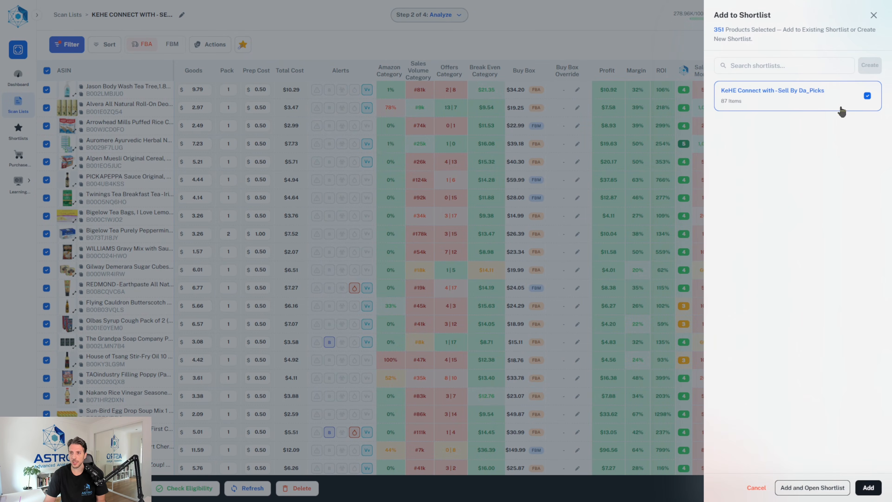
left_click(868, 488)
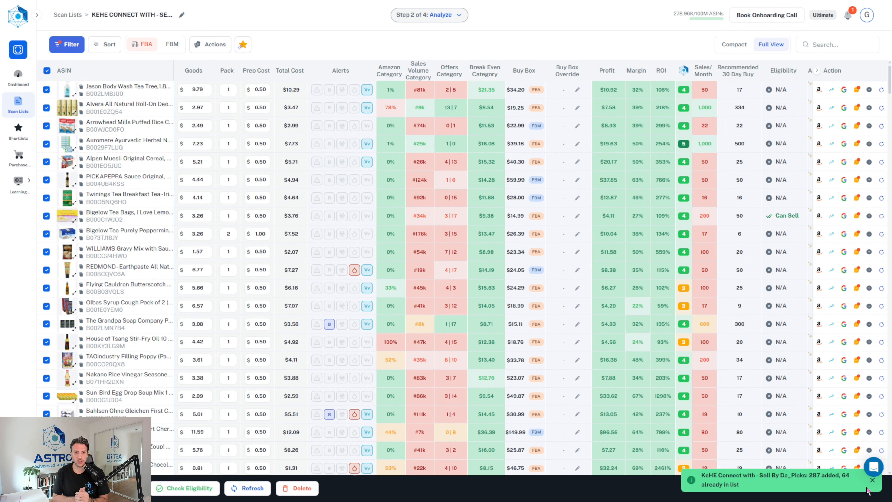
- Open the KeHE Connect with - Sell By Da_Picks shortlist and show it in Compact view
left_click(16, 133)
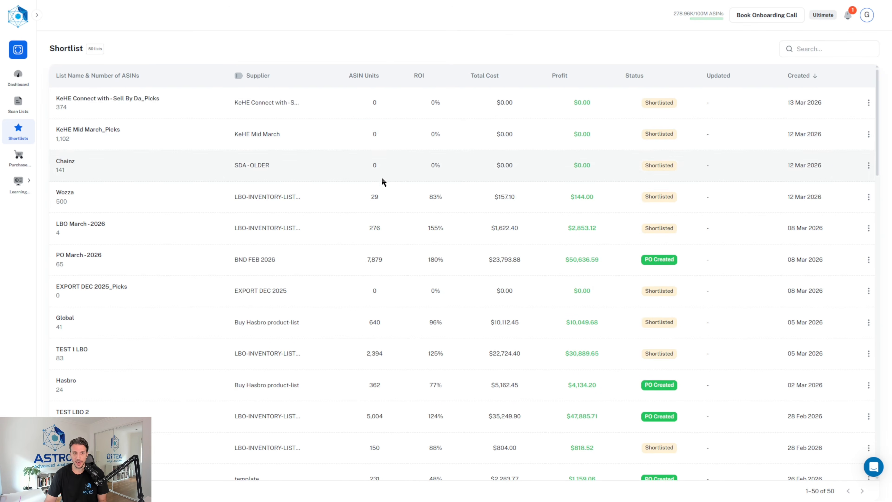
left_click(99, 102)
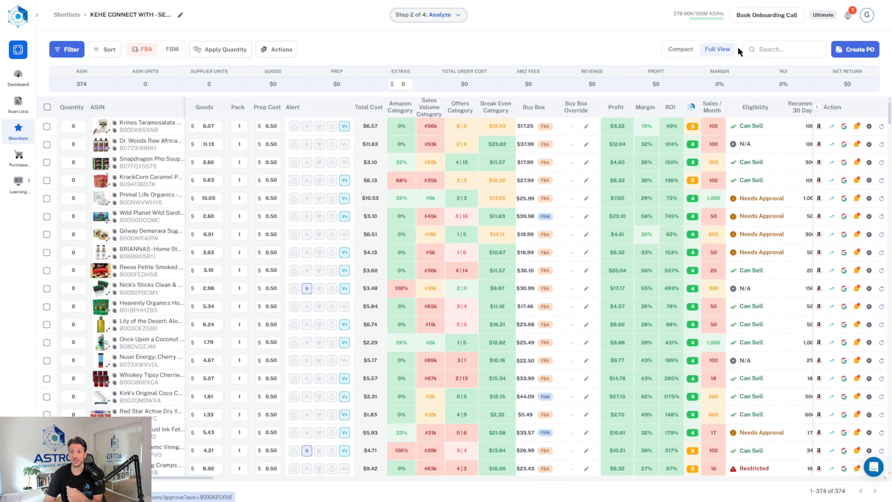
left_click(677, 51)
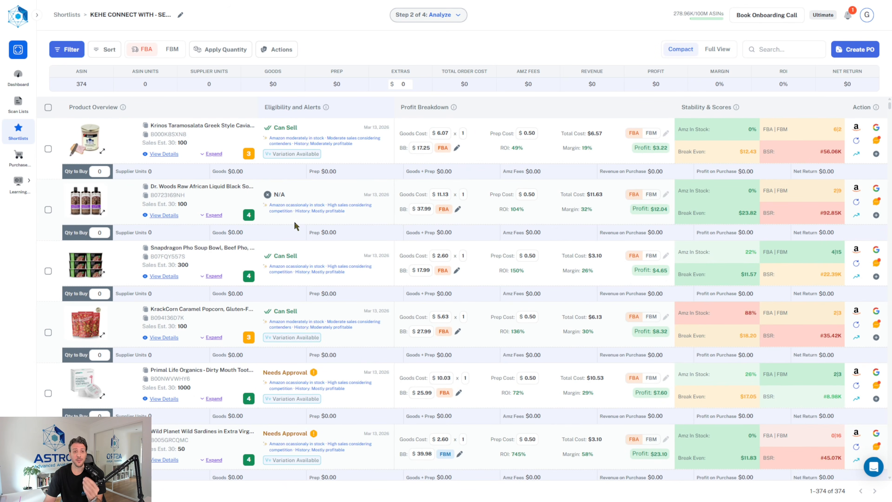
- Refresh the data of all ASINs in the shortlist and dismiss the notification
left_click(288, 49)
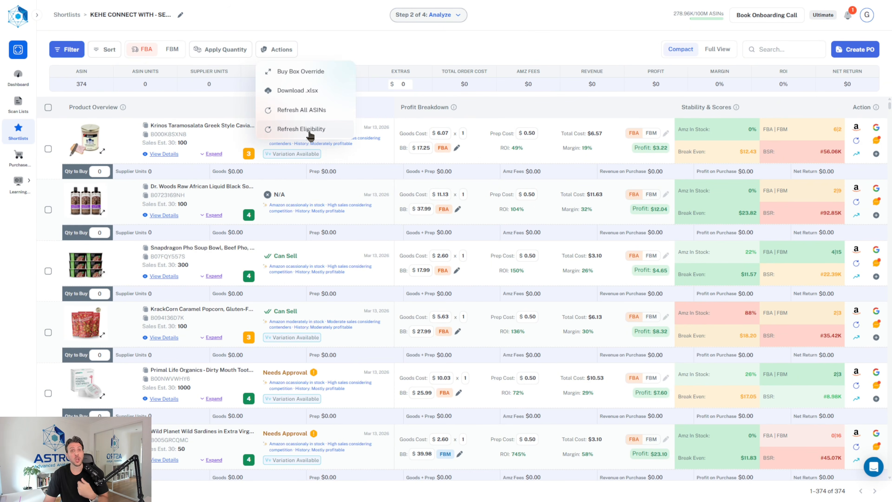
left_click(310, 114)
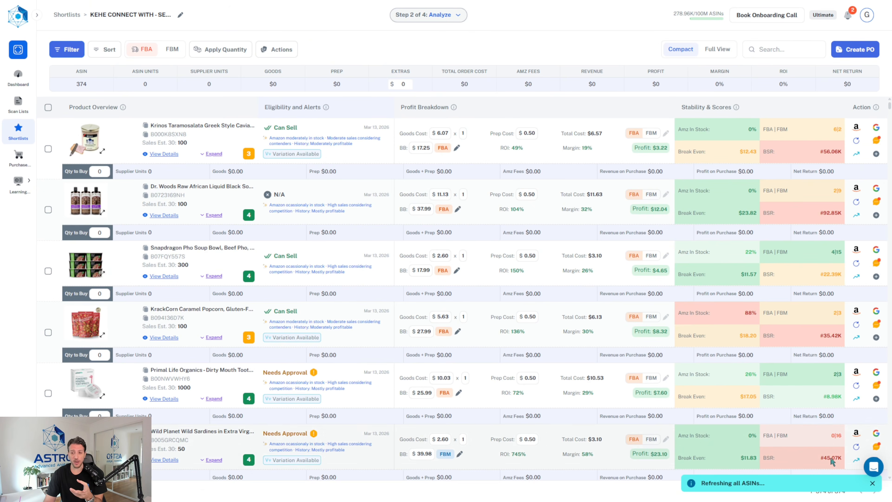
left_click(872, 483)
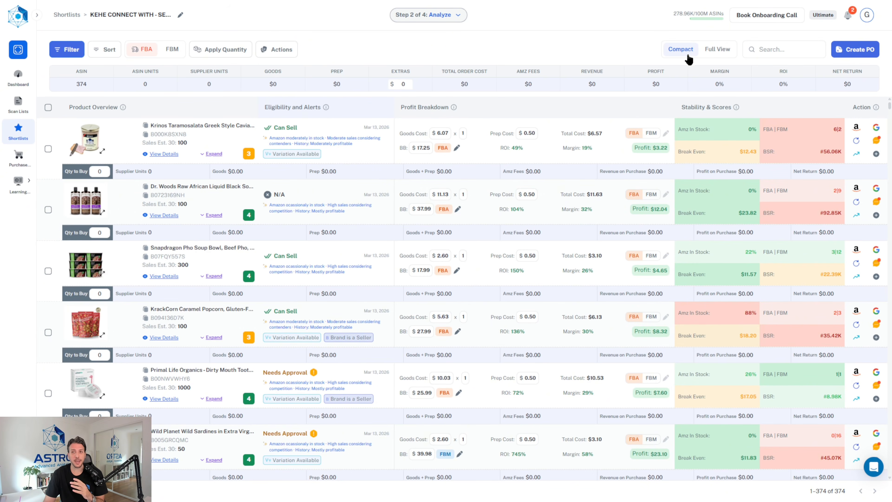
- Switch the shortlist to Full View, filter it to products whose Selling Restriction does not equal Can Sell, and review them
left_click(714, 55)
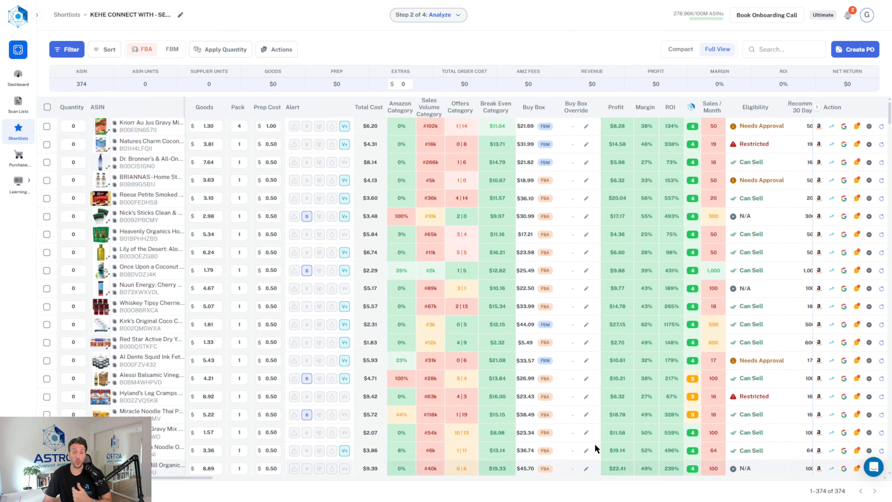
left_click(81, 50)
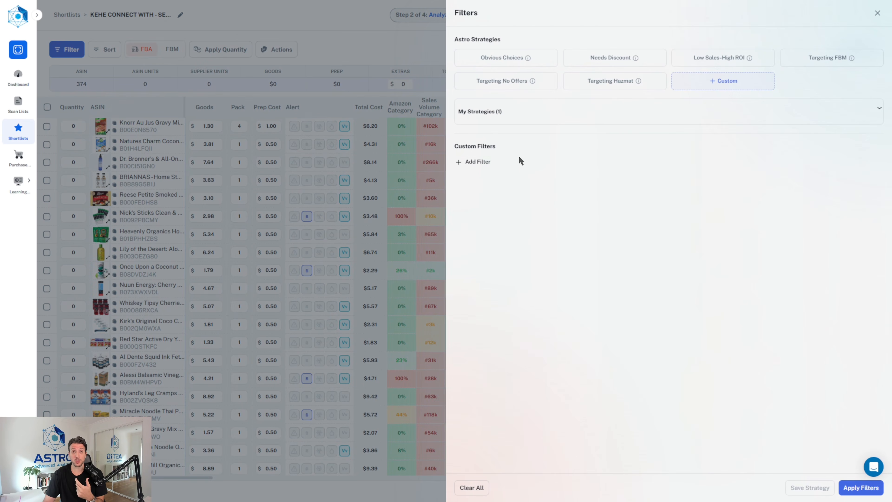
left_click(488, 162)
left_click(490, 165)
type("res")
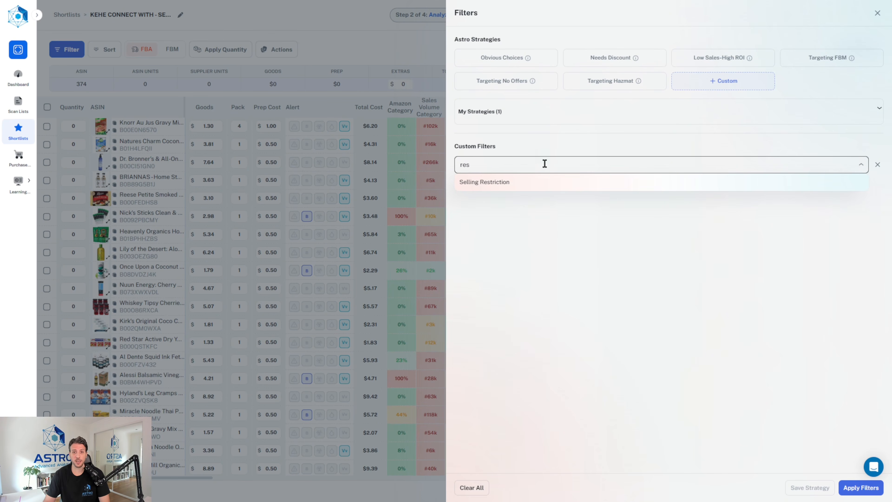
left_click(562, 185)
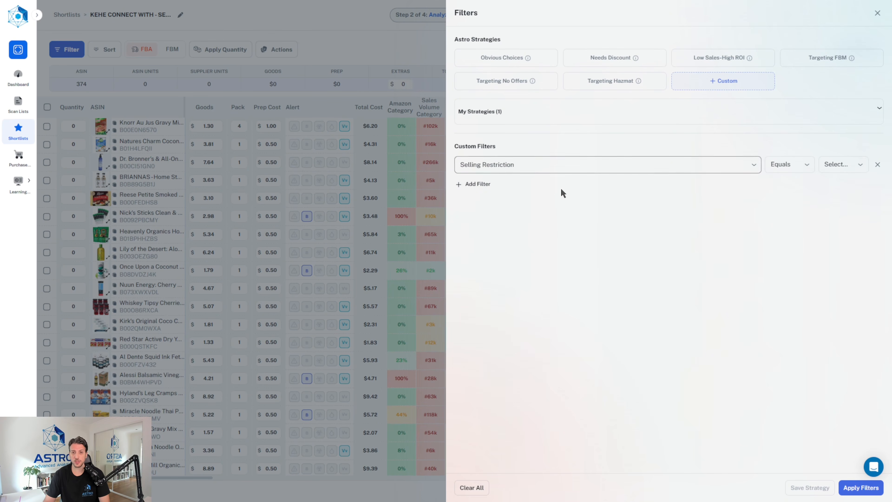
left_click(845, 165)
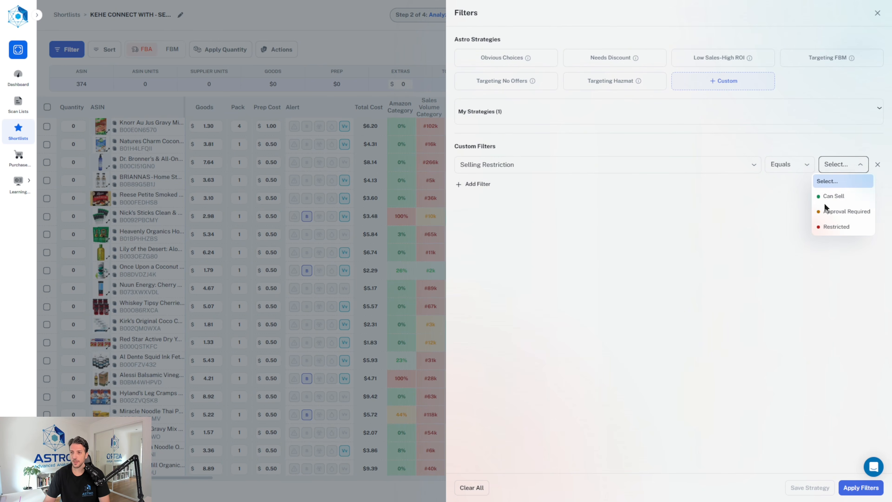
left_click(827, 196)
left_click(798, 160)
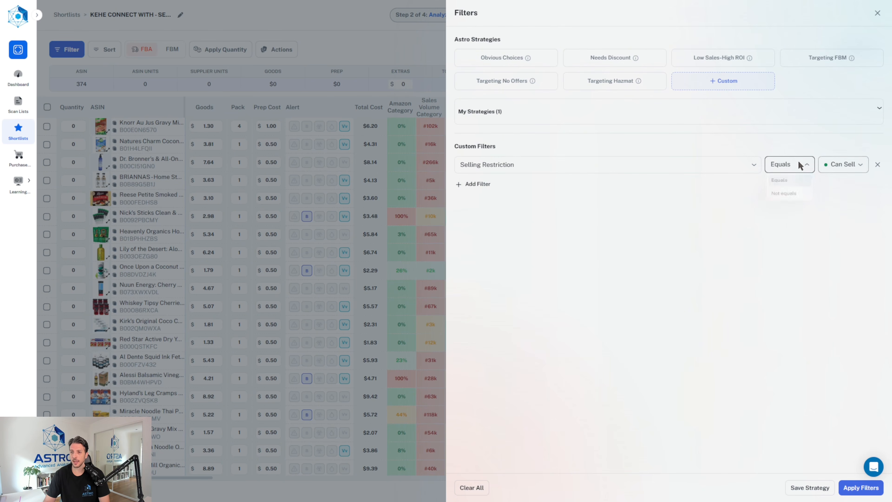
left_click(785, 196)
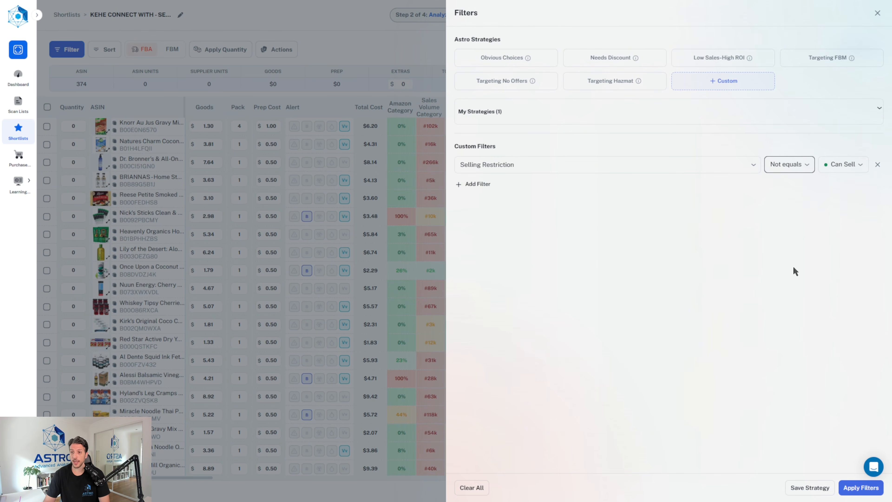
left_click(867, 491)
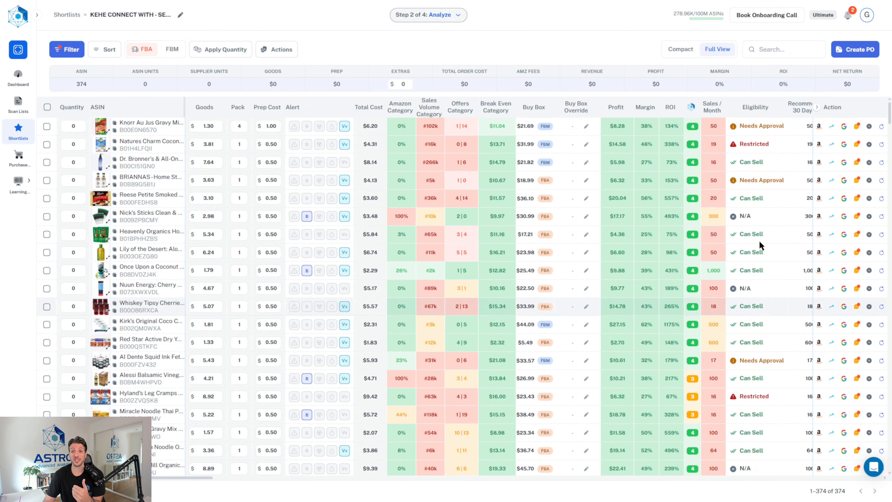
scroll(754, 243, "down", 10)
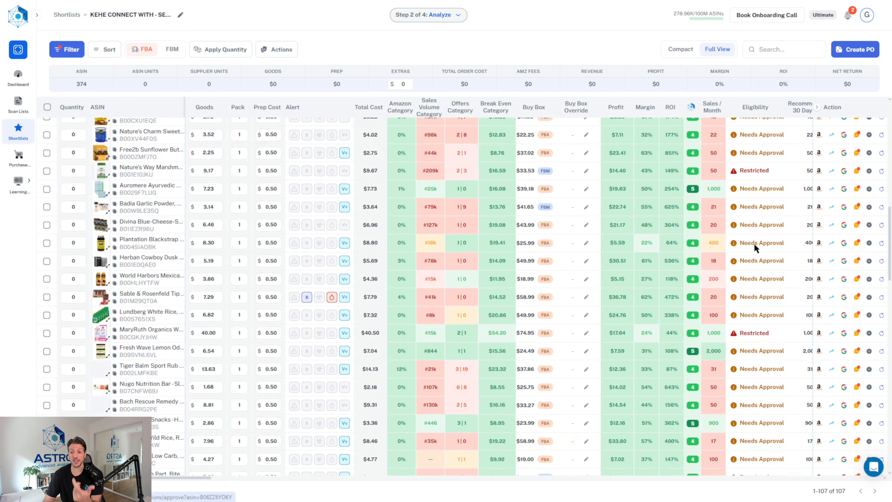
- Select all products in the filtered list that are not Can Sell and delete them from the shortlist
scroll(680, 359, "up", 10)
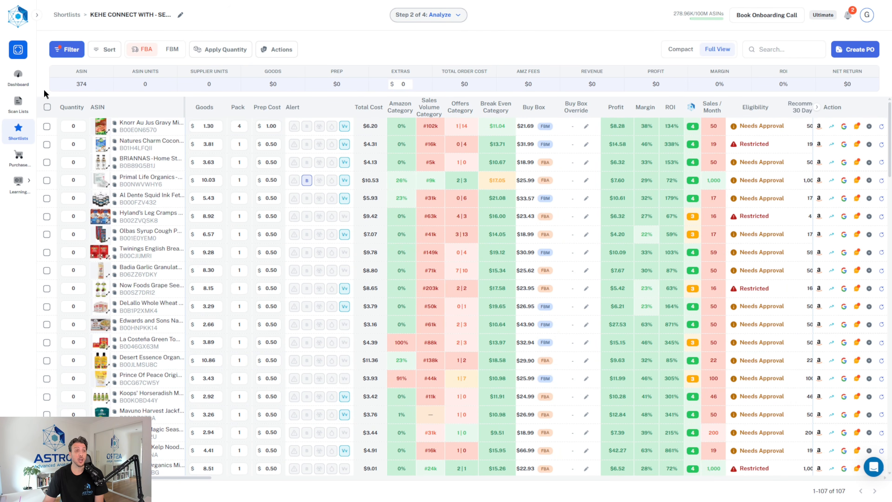
left_click(47, 107)
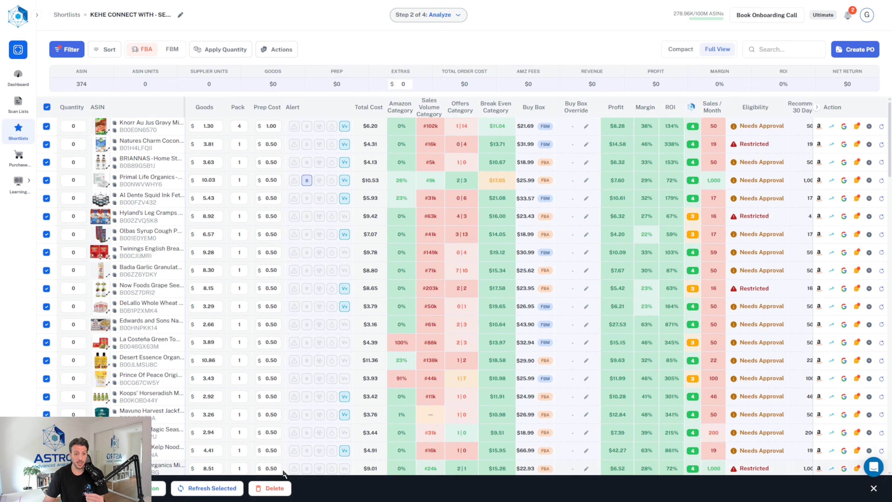
left_click(269, 488)
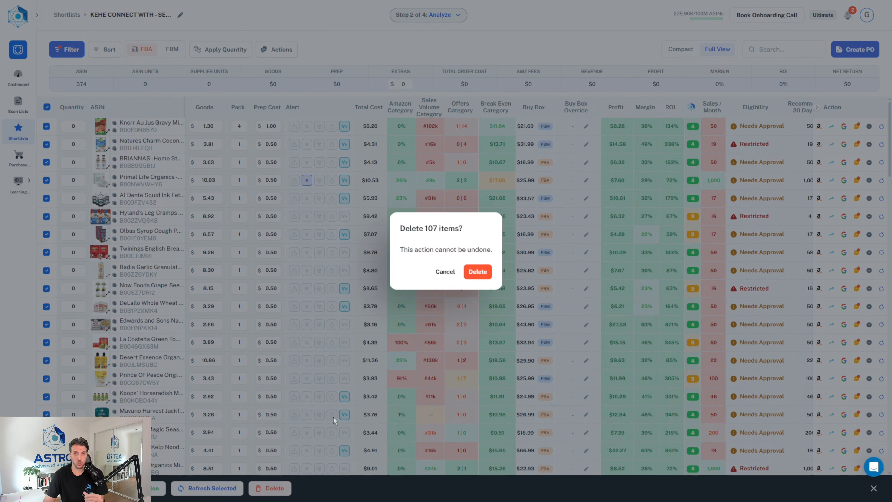
left_click(472, 272)
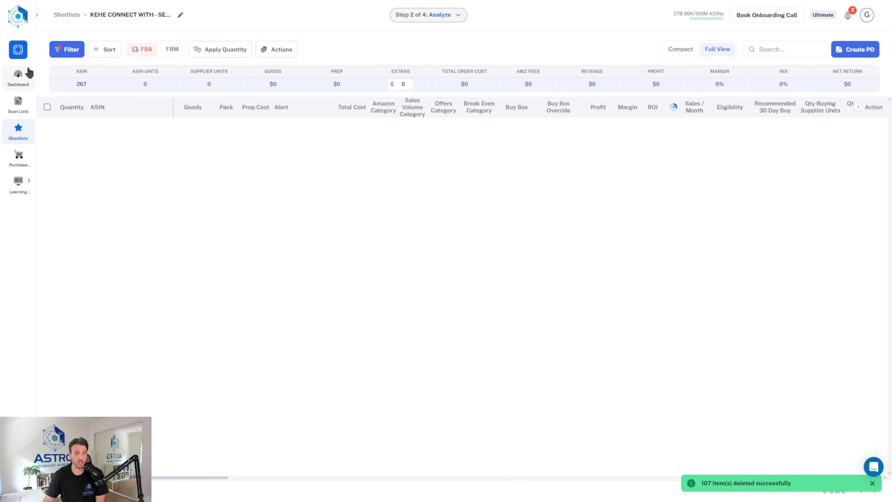
- Clear the Selling Restriction filter, apply the change, and review the eligibility of the remaining products
left_click(75, 56)
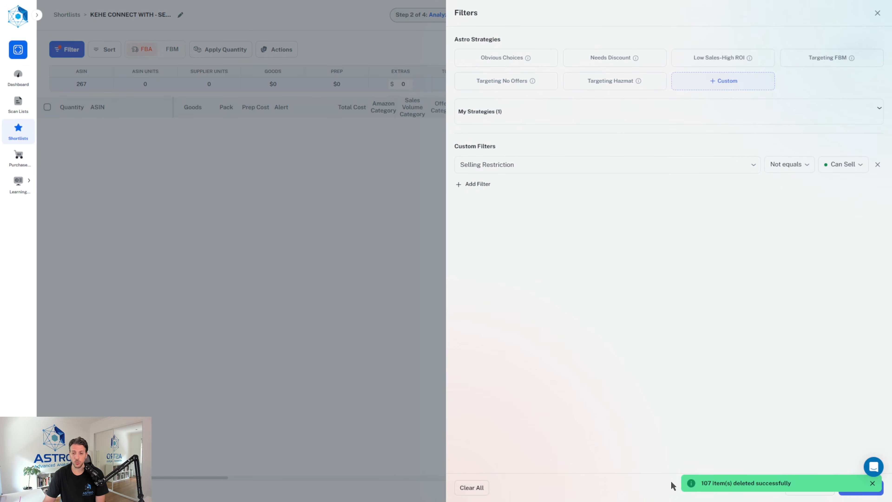
left_click(472, 488)
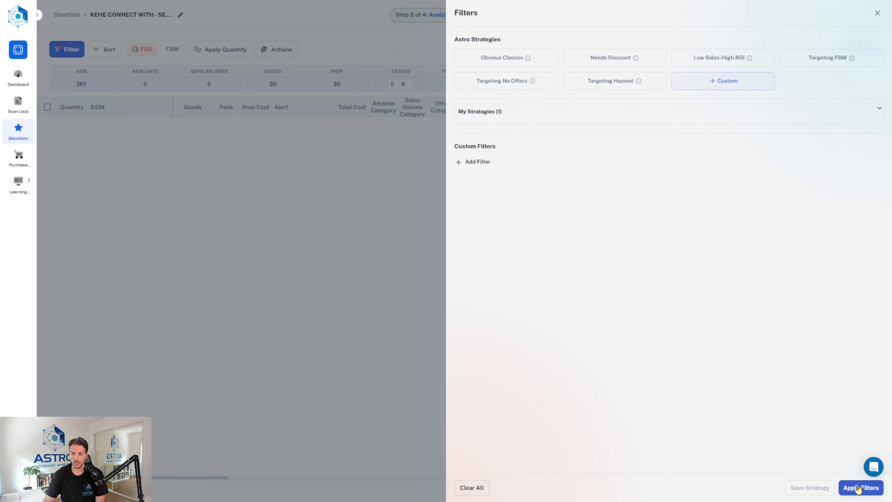
left_click(844, 488)
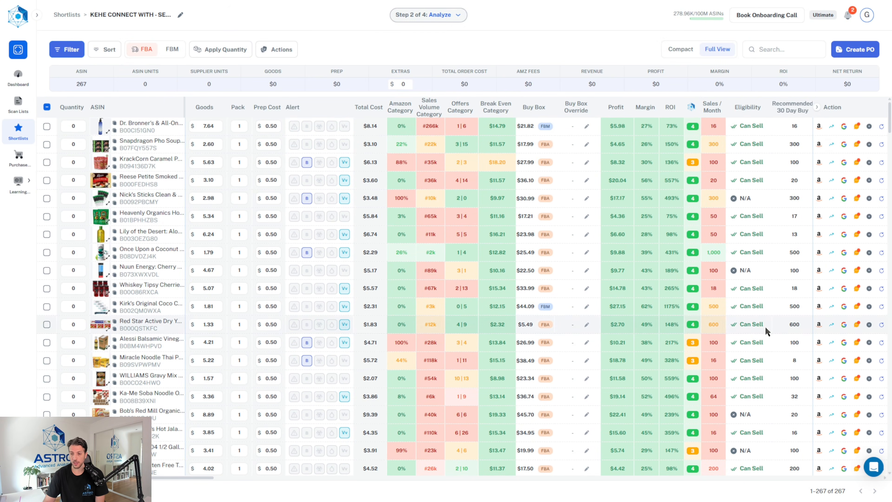
scroll(766, 330, "down", 8)
scroll(561, 175, "up", 8)
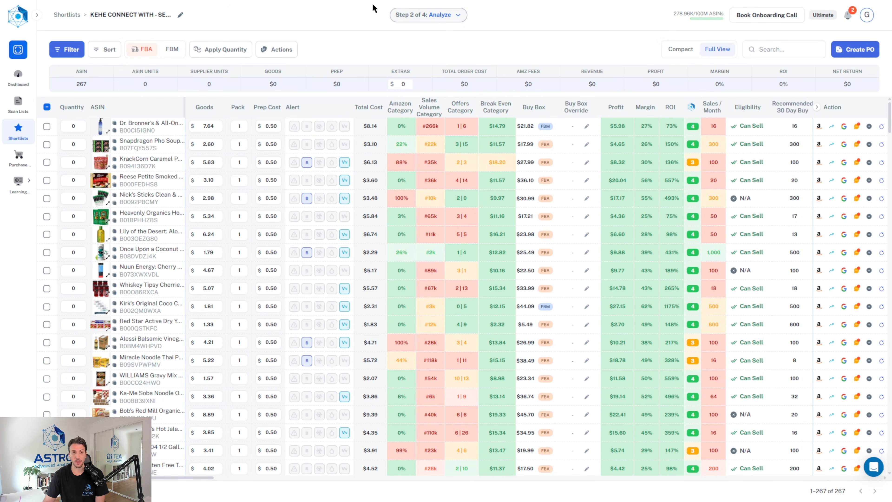
- Refresh the eligibility of the shortlisted products and sort the list by ROI from highest to lowest
left_click(281, 50)
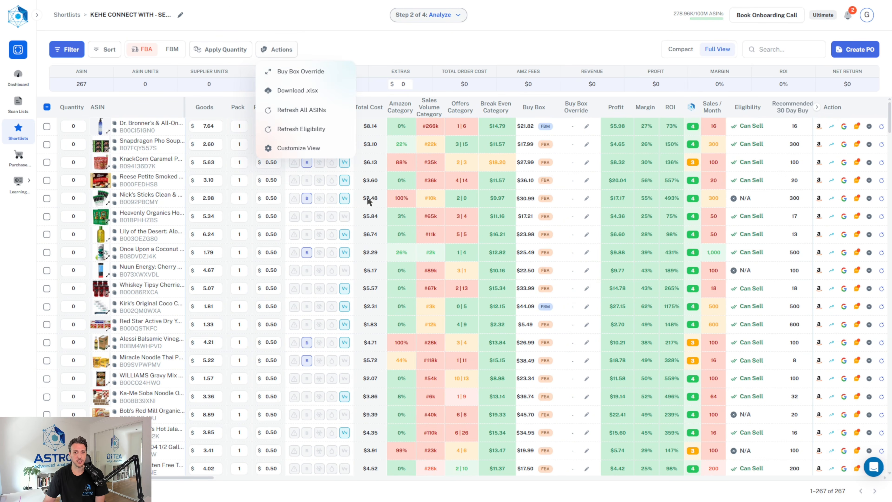
left_click(303, 130)
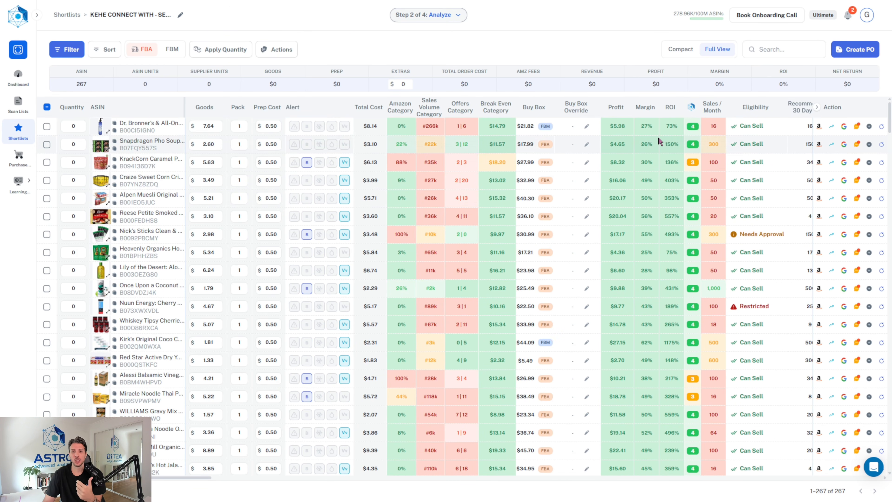
left_click(678, 107)
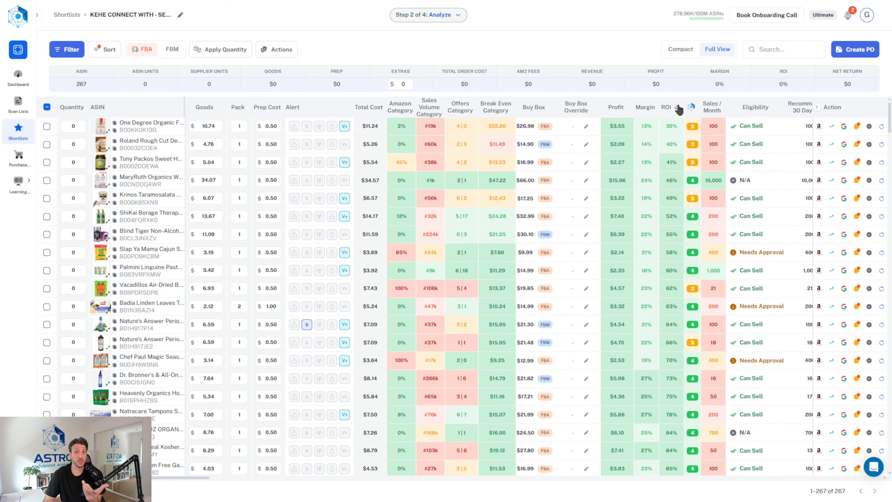
left_click(678, 108)
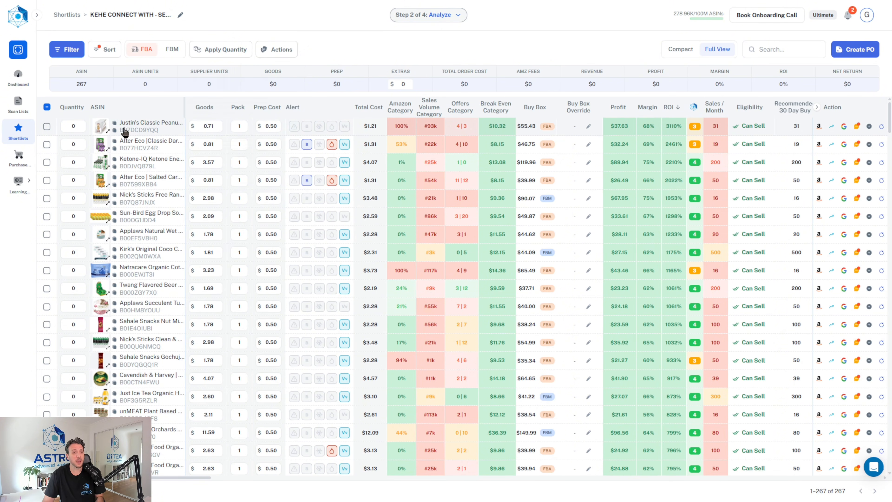
- Correct the pack sizes of the three highest-ROI products: 60 for Justin's Classic Peanut, 60 for Alter Eco Classic Dark and 24 for Ketone-IQ
mouse_move(125, 132)
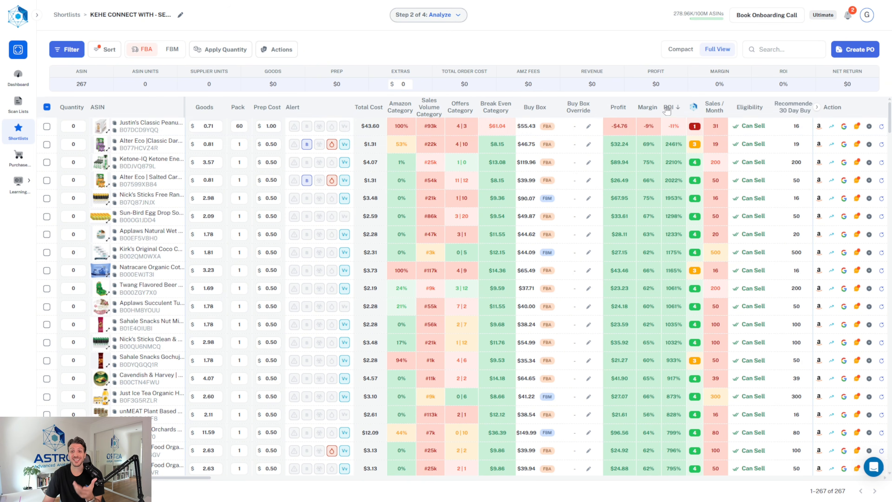
mouse_move(147, 150)
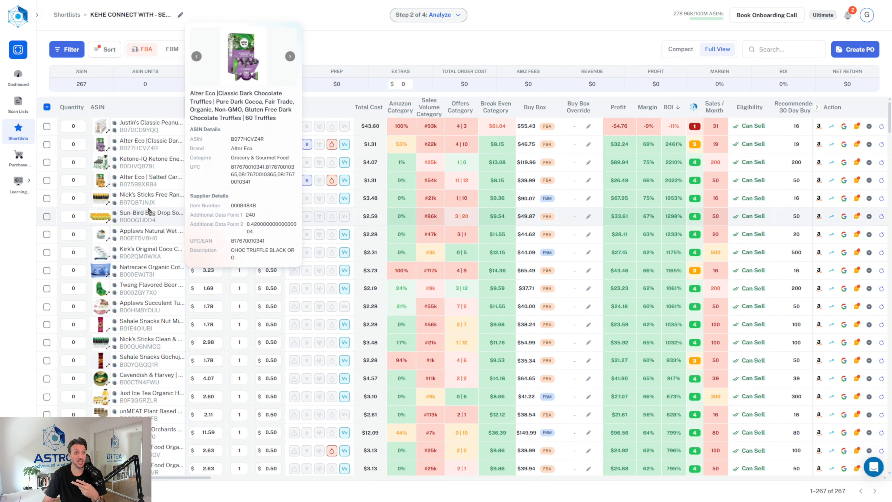
mouse_move(170, 138)
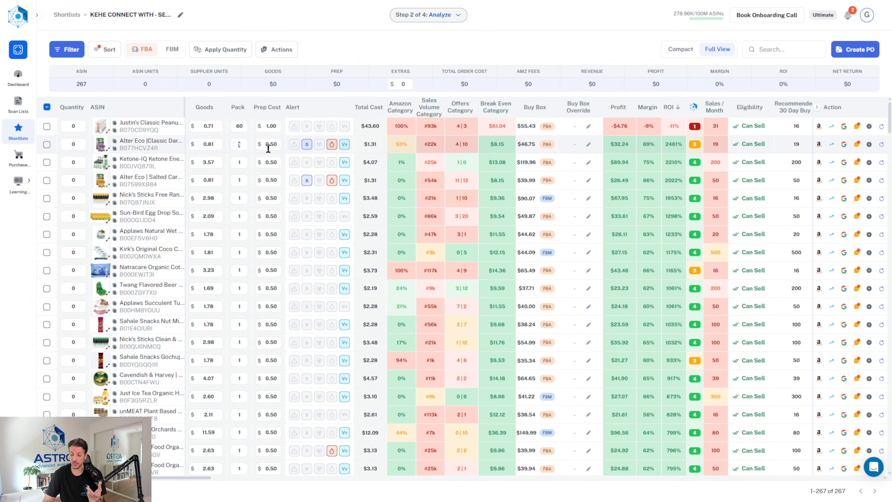
type("60")
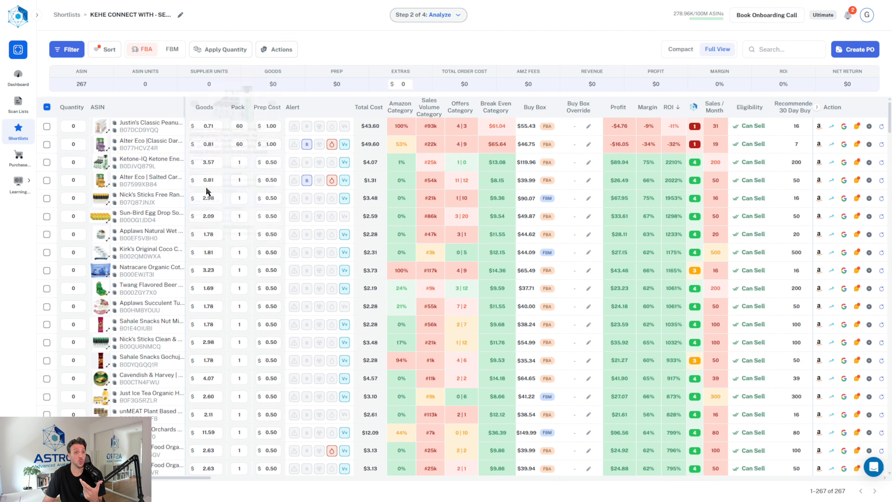
left_click(239, 162)
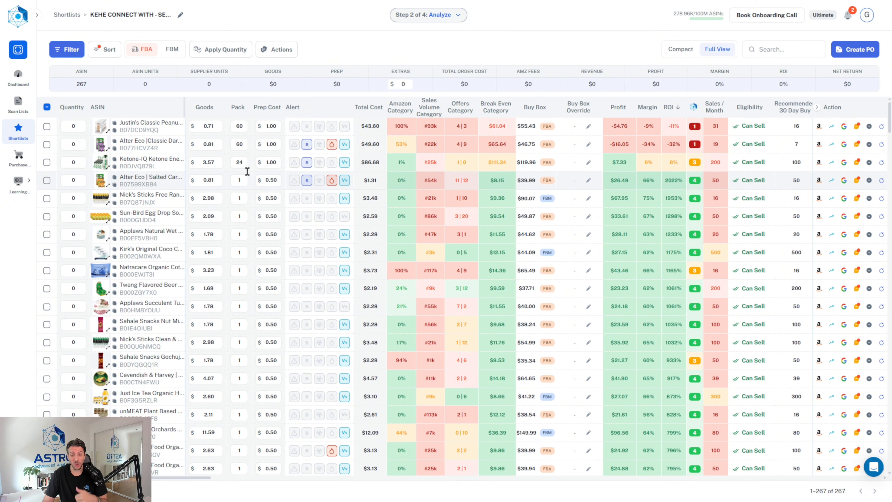
- Check the price history charts and seller lists of the Alter Eco Classic Dark Chocolate Truffles and the Ketone-IQ shots
mouse_move(691, 166)
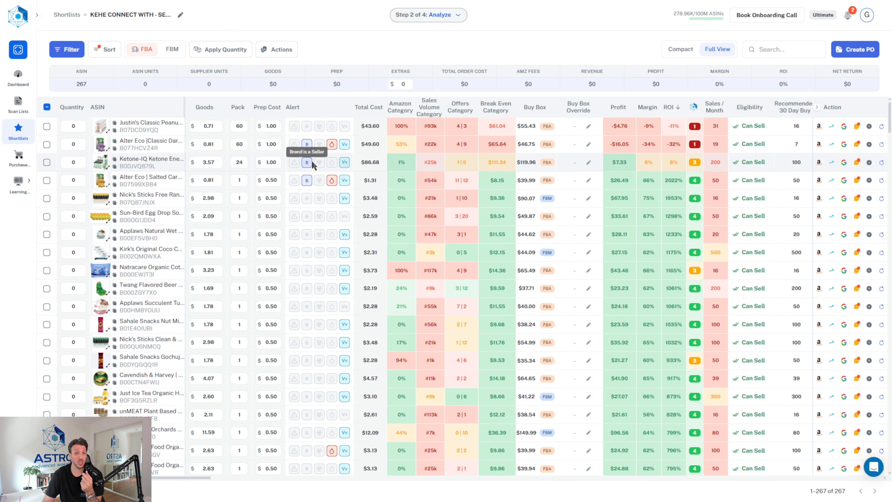
mouse_move(467, 165)
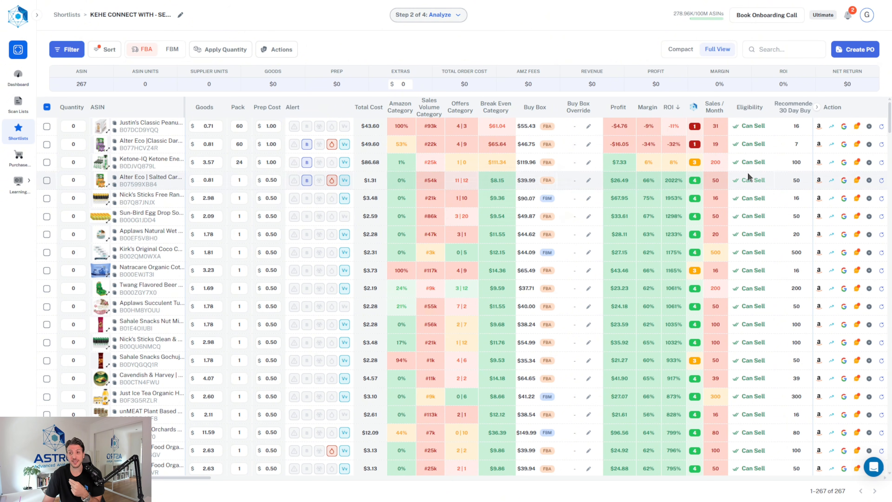
left_click(831, 144)
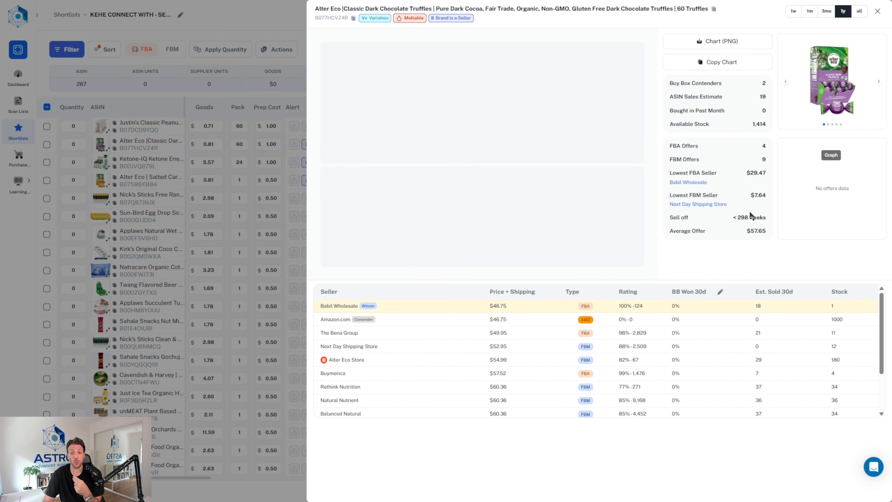
left_click(240, 230)
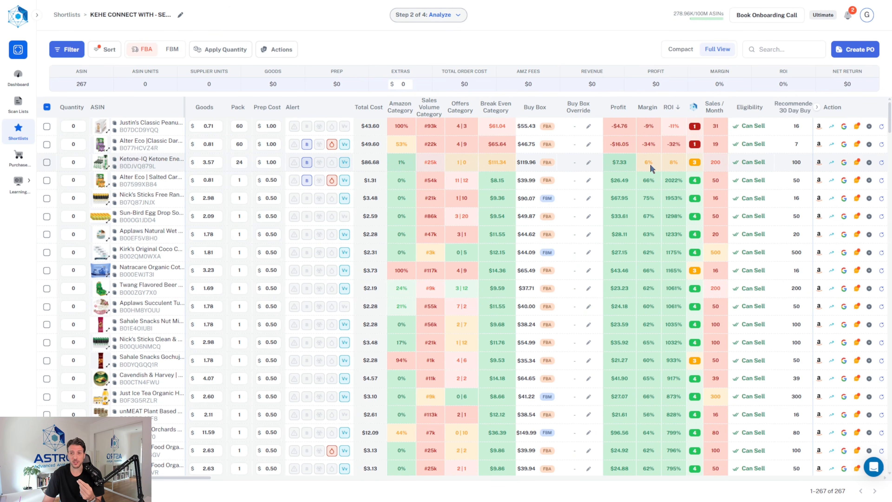
left_click(831, 162)
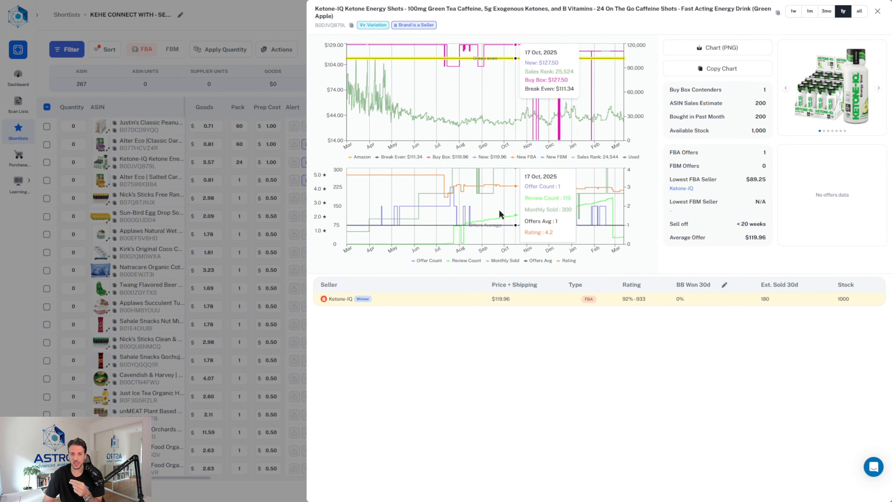
left_click(210, 177)
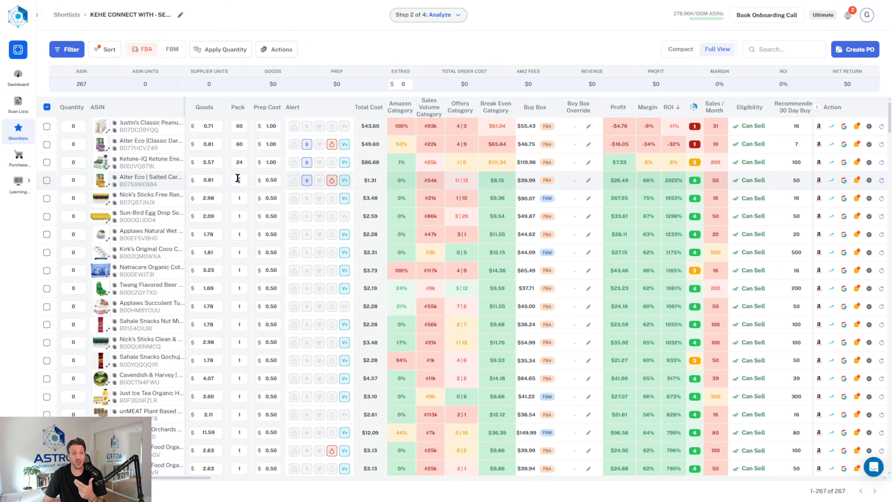
- Set the pack size to 60 for the Alter Eco Salted Caramel product and 25 for the Nick's Sticks Free Range product
mouse_move(143, 184)
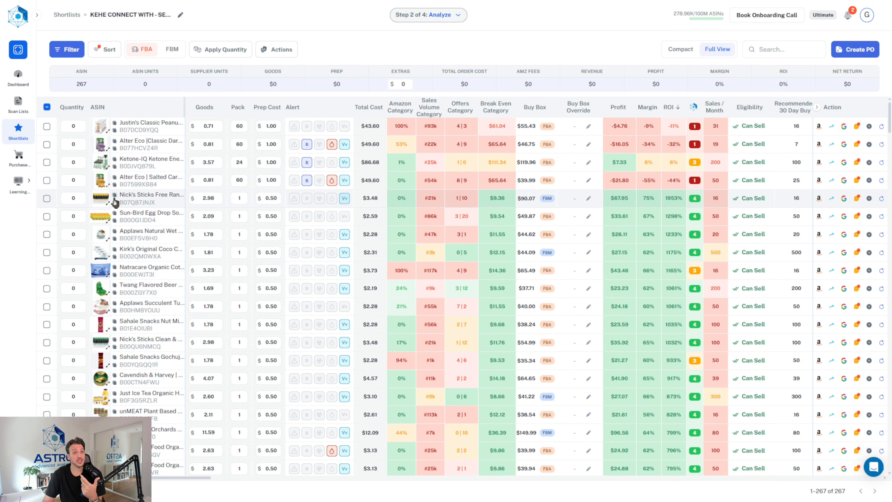
mouse_move(121, 200)
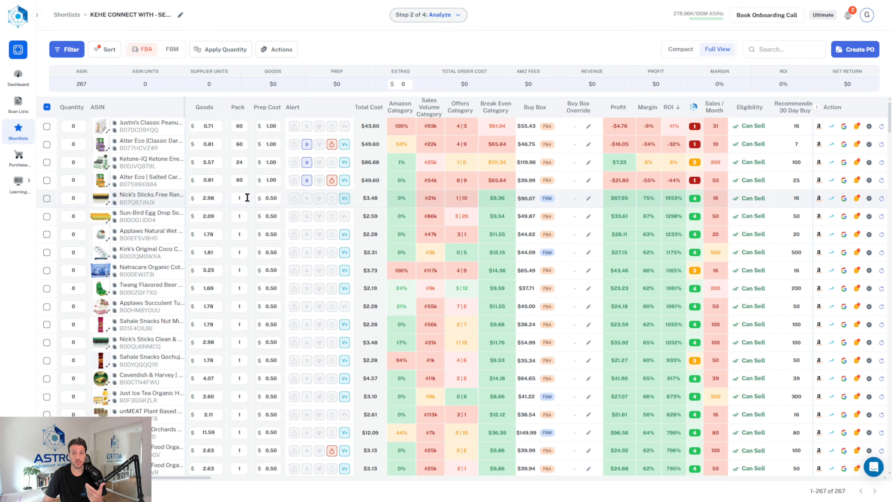
mouse_move(158, 200)
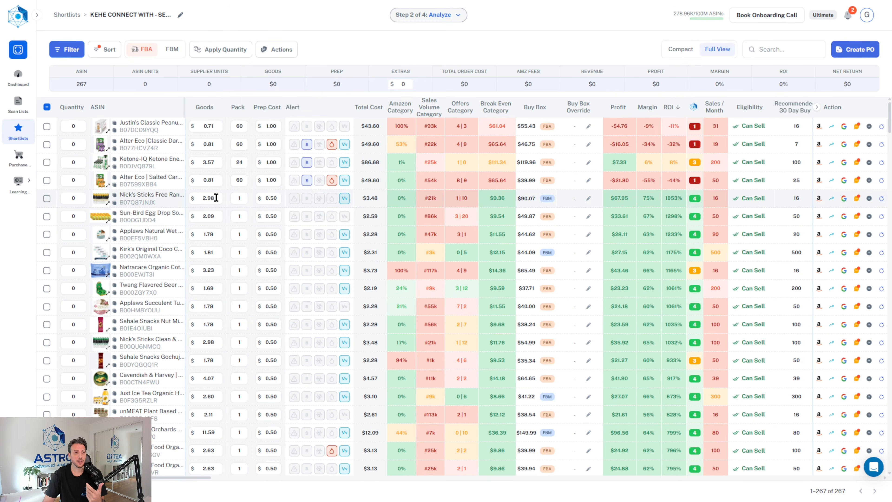
left_click(245, 199)
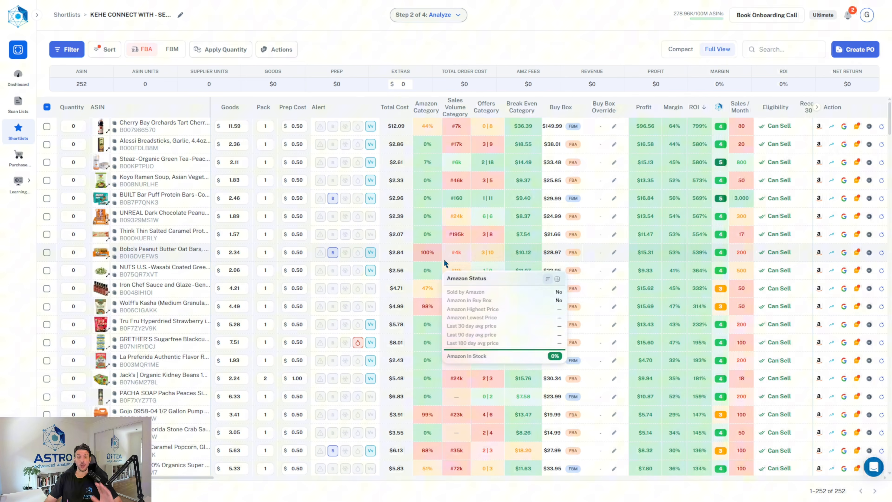
- Widen the ASIN column to read the full product titles, and narrow it back to a compact width
mouse_move(444, 262)
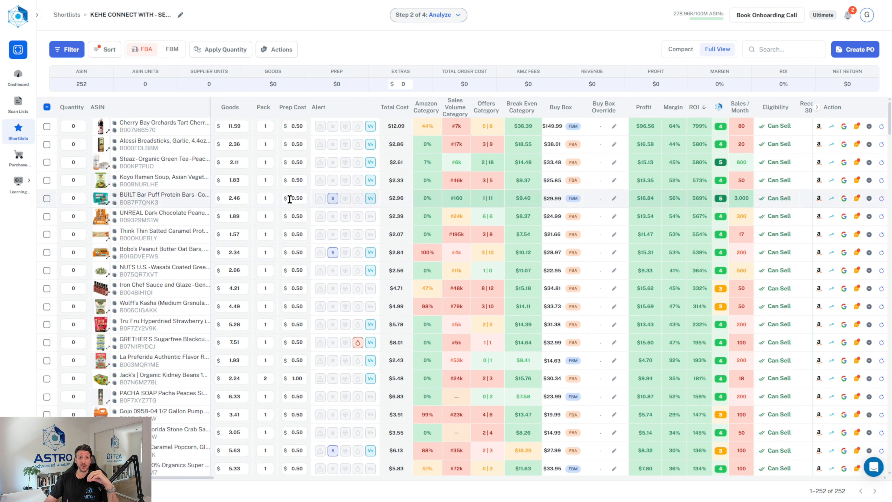
left_click_drag(210, 104, 572, 107)
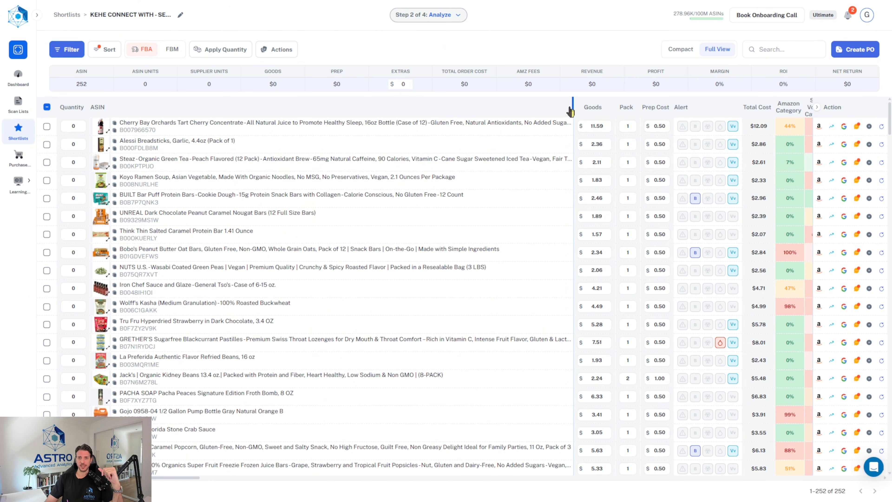
left_click_drag(570, 111, 195, 134)
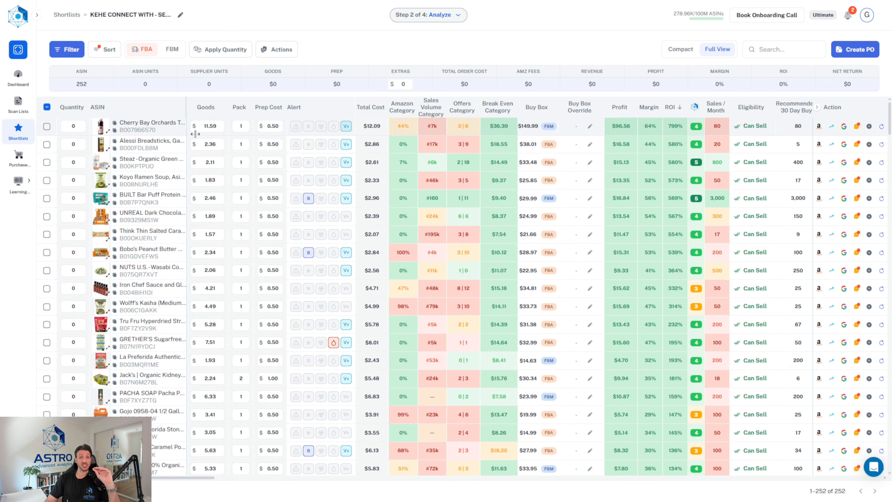
- Sort the shortlist again by ROI, from lowest to highest
mouse_move(412, 190)
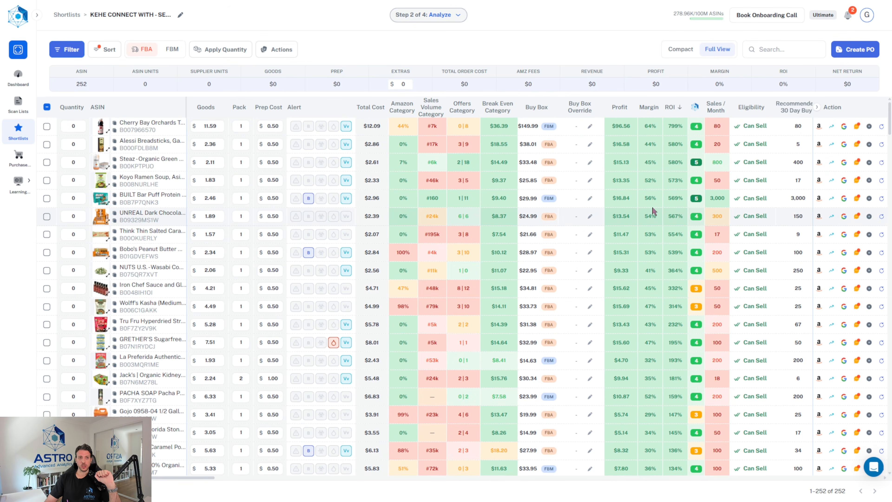
left_click(678, 109)
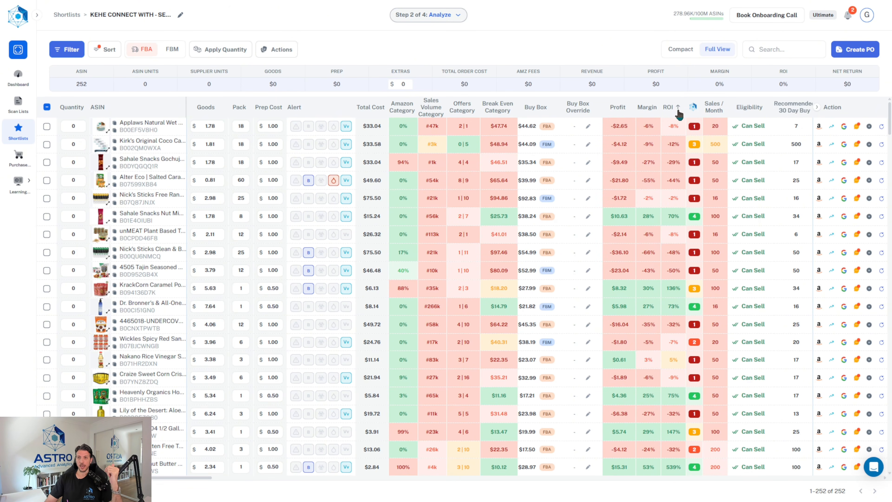
left_click(678, 109)
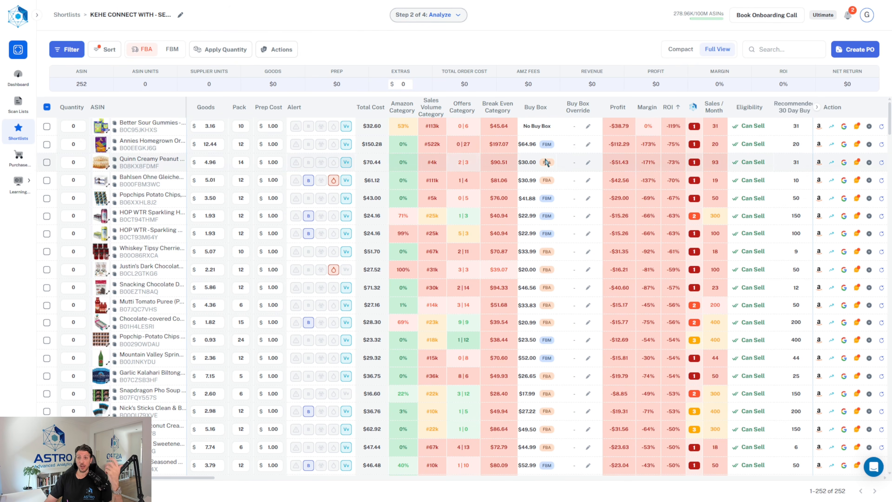
- Select every product from the lowest ROI through the Alessi Porcini Mushroom item at 14% ROI and delete them from the shortlist
left_click(47, 128)
scroll(117, 197, "down", 8)
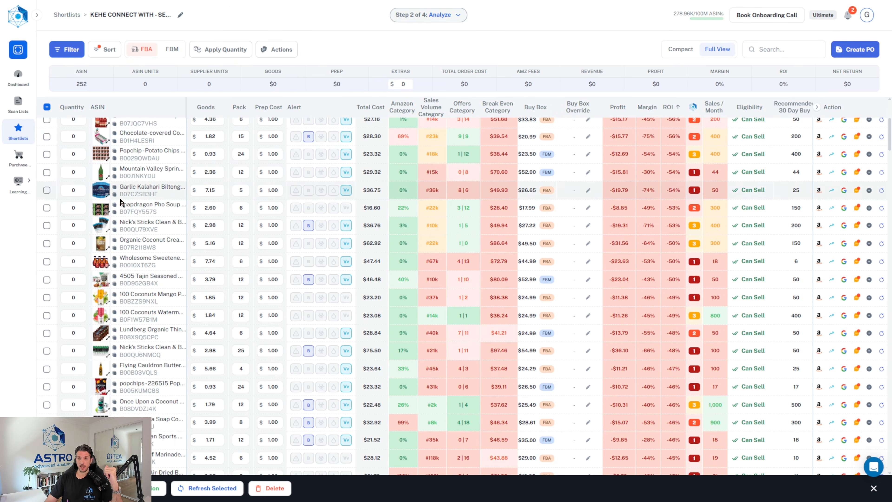
scroll(121, 207, "down", 15)
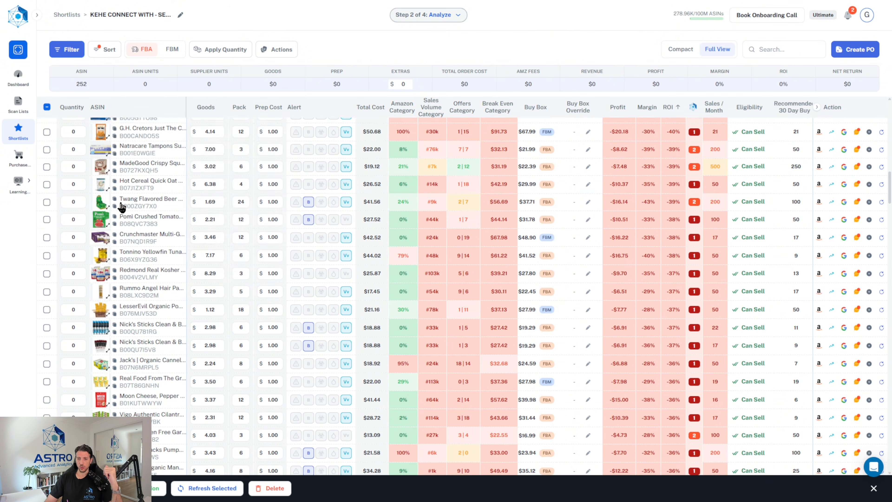
scroll(122, 208, "down", 15)
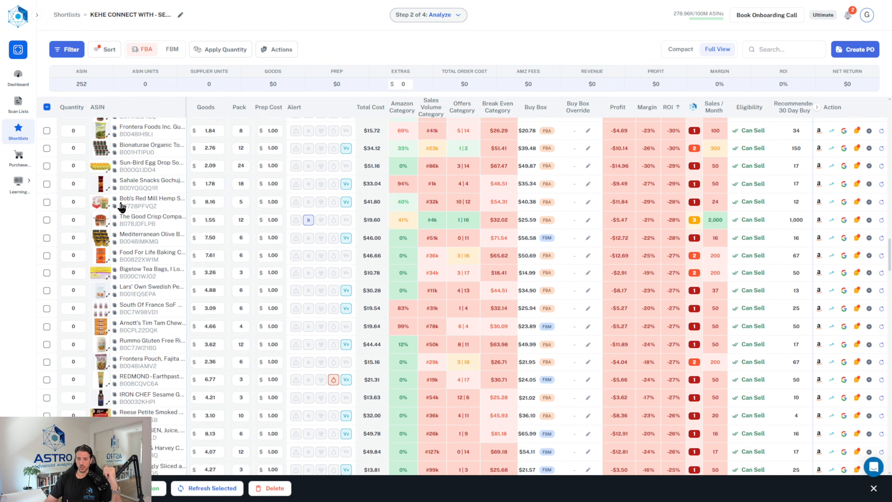
scroll(122, 208, "down", 15)
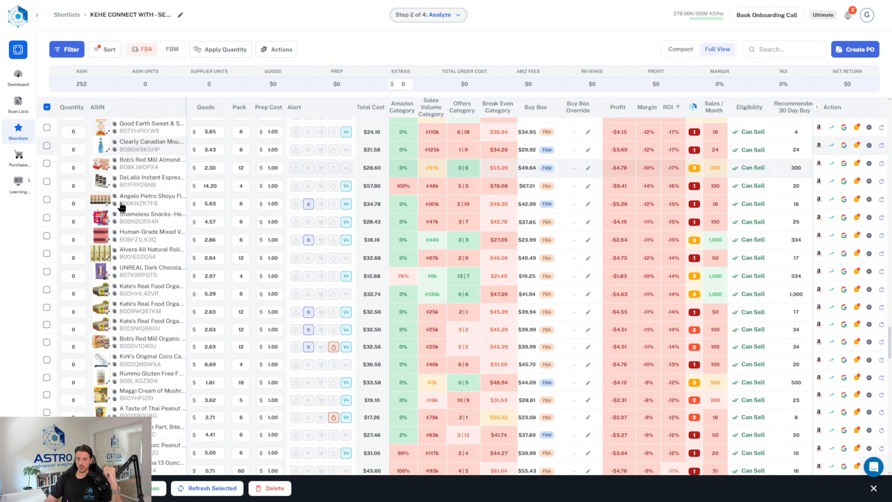
scroll(122, 207, "down", 15)
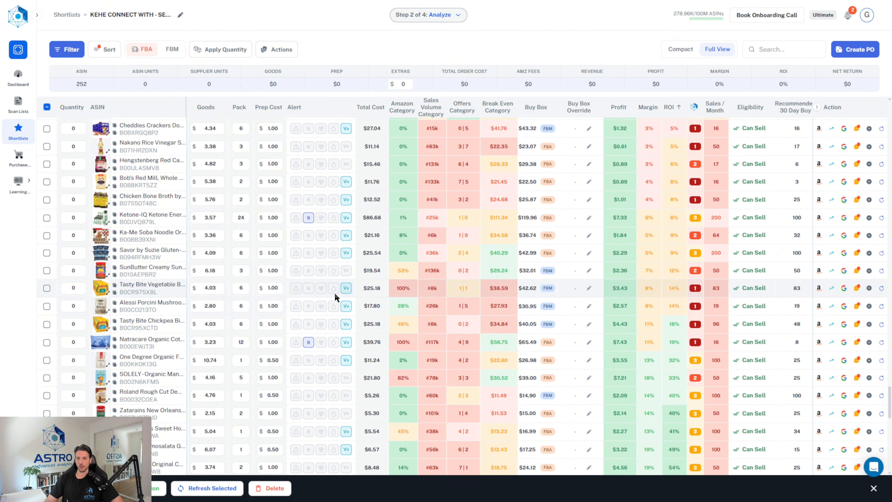
left_click(47, 306, "shift")
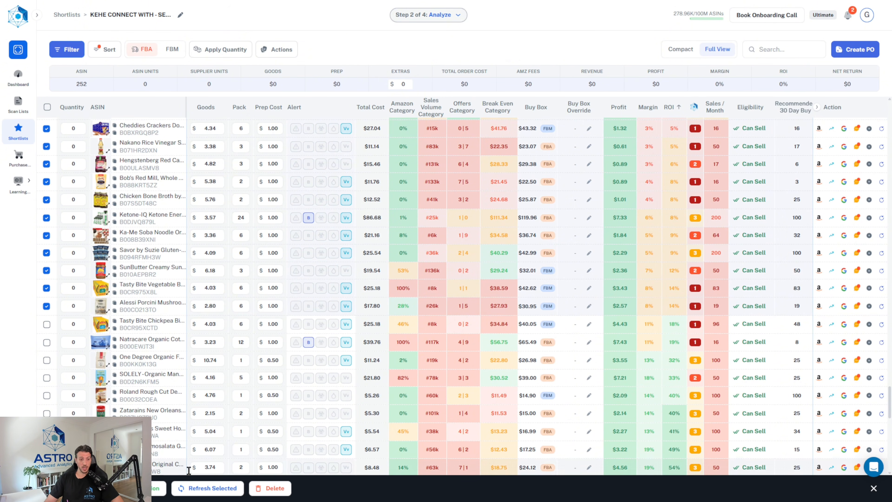
left_click(268, 482)
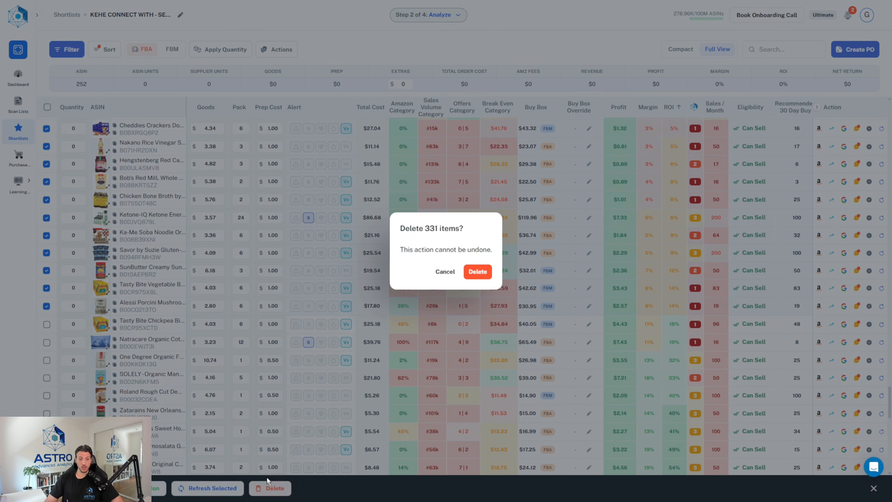
left_click(478, 271)
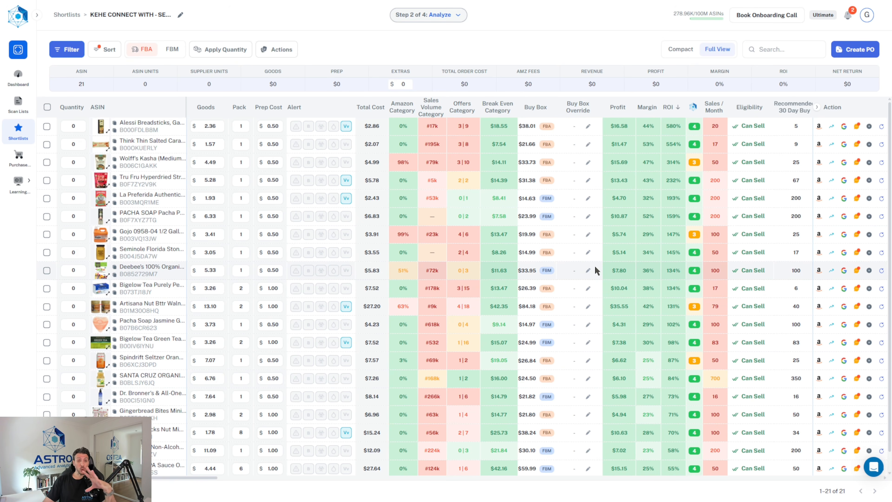
- Move the Alert and Eligibility columns out of the way and place the Quantity column right after Qty Buying Supplier Units
scroll(521, 297, "down", 1)
scroll(469, 350, "up", 1)
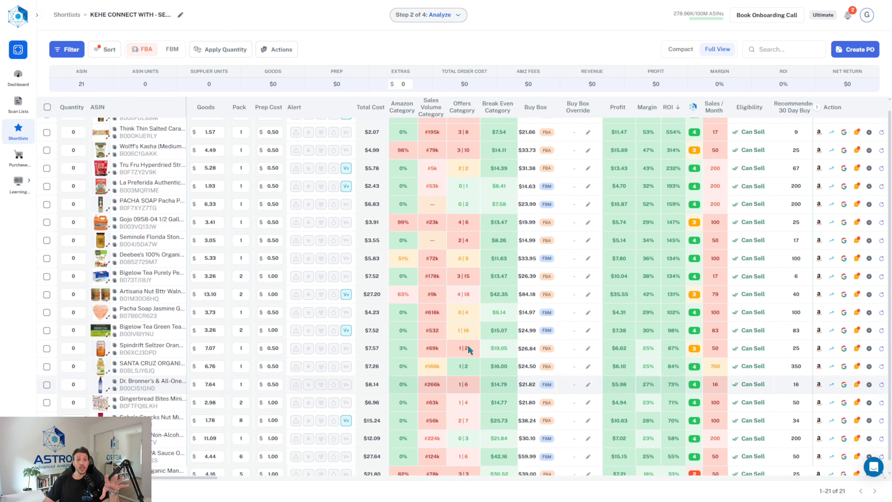
left_click_drag(315, 108, 526, 102)
scroll(574, 436, "left", 10)
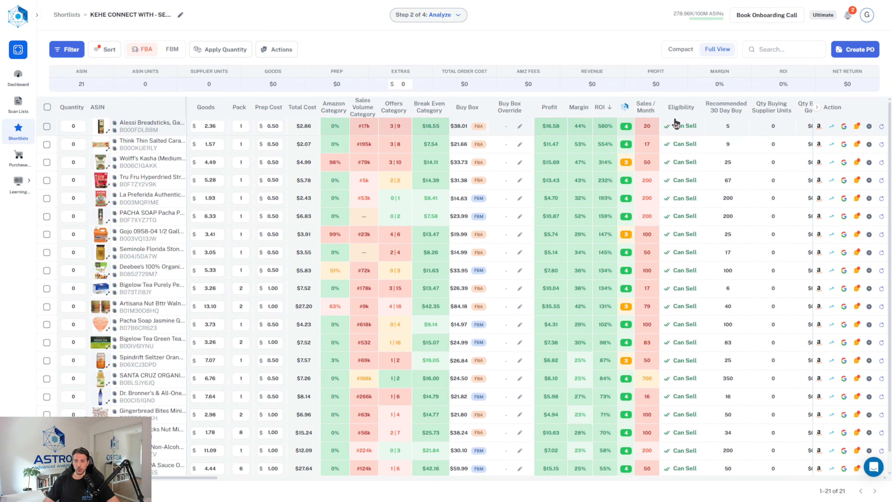
scroll(680, 106, "right", 5)
left_click_drag(679, 106, 559, 89)
scroll(603, 289, "left", 5)
scroll(603, 288, "left", 5)
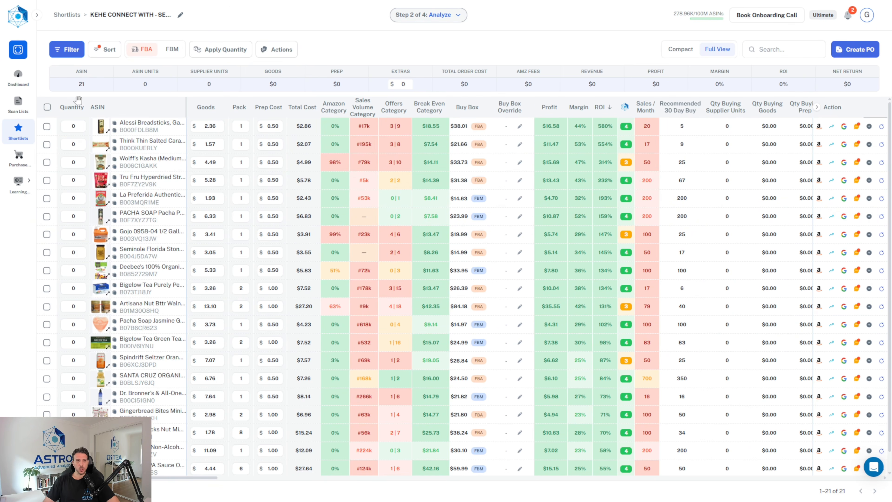
left_click_drag(78, 100, 701, 109)
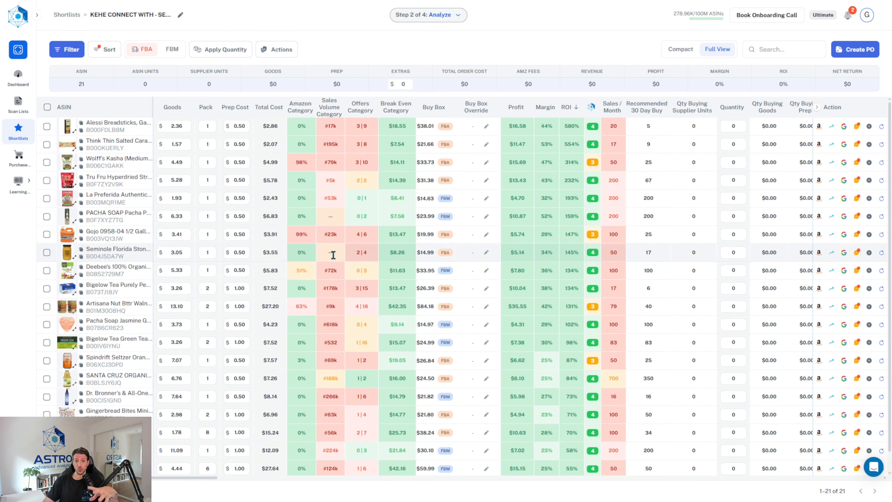
- Check the offers details of the Seminole Florida product and the price history and sellers of the Gojo pump bottle
mouse_move(364, 247)
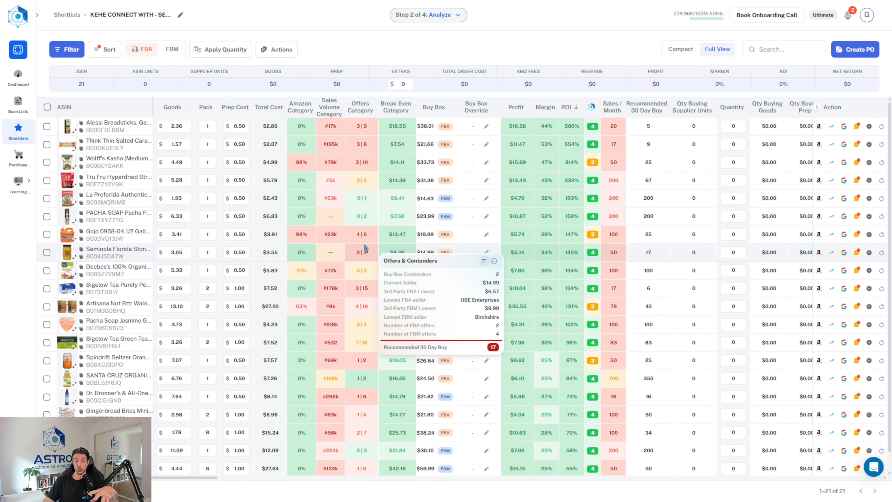
left_click(831, 234)
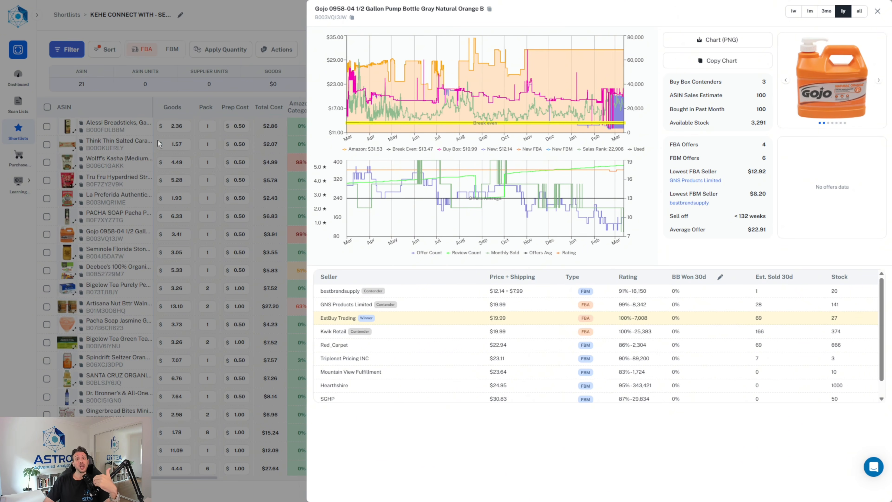
left_click(211, 17)
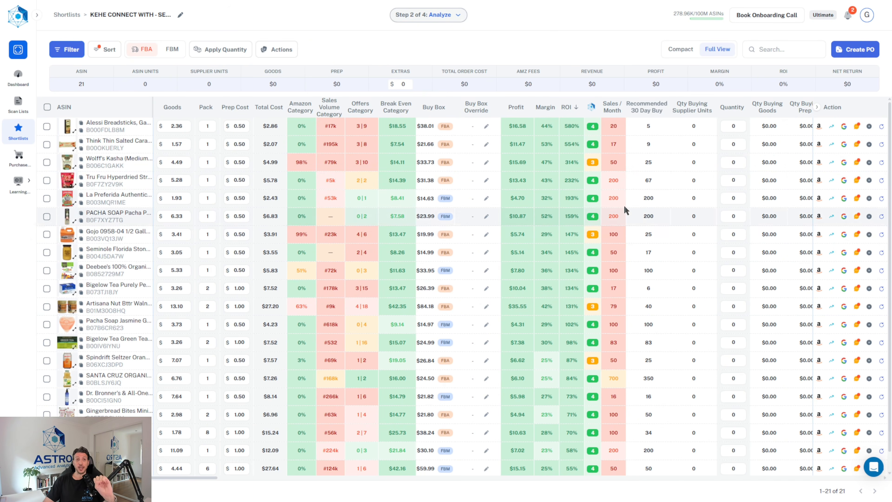
- Apply the recommended quantity to all ASINs and check the ASIN unit and supplier unit totals
left_click(218, 47)
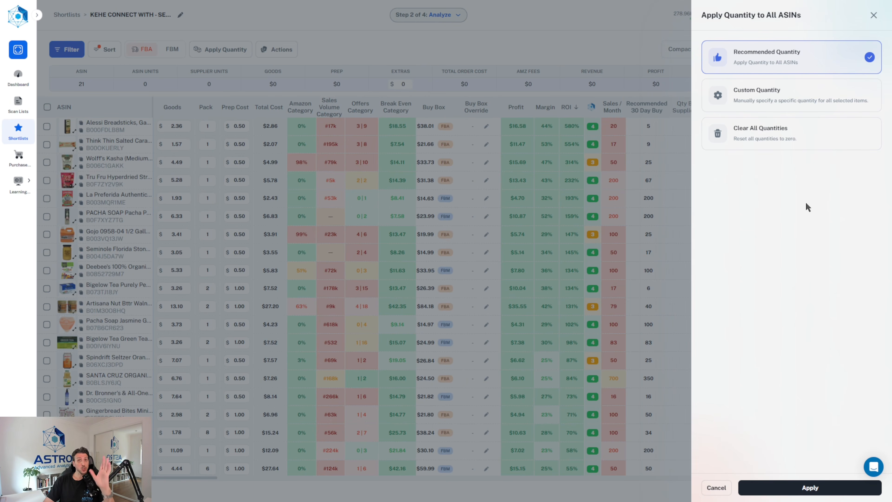
left_click(822, 491)
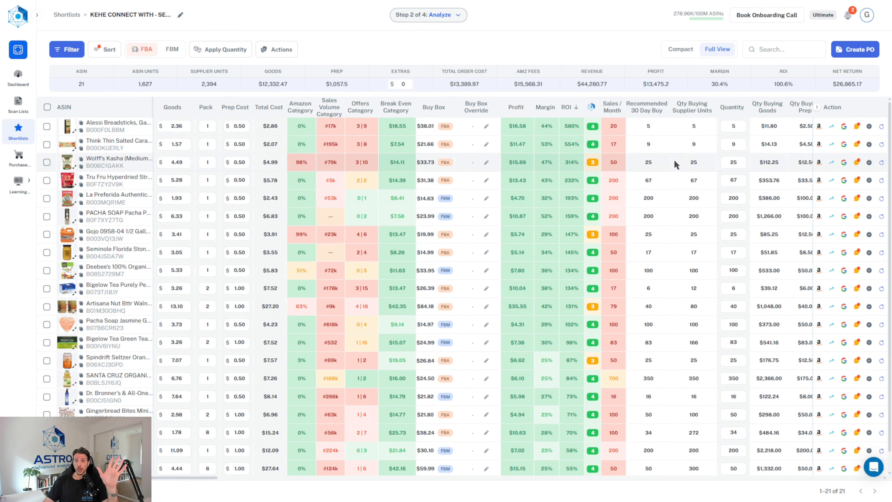
double_click(146, 83)
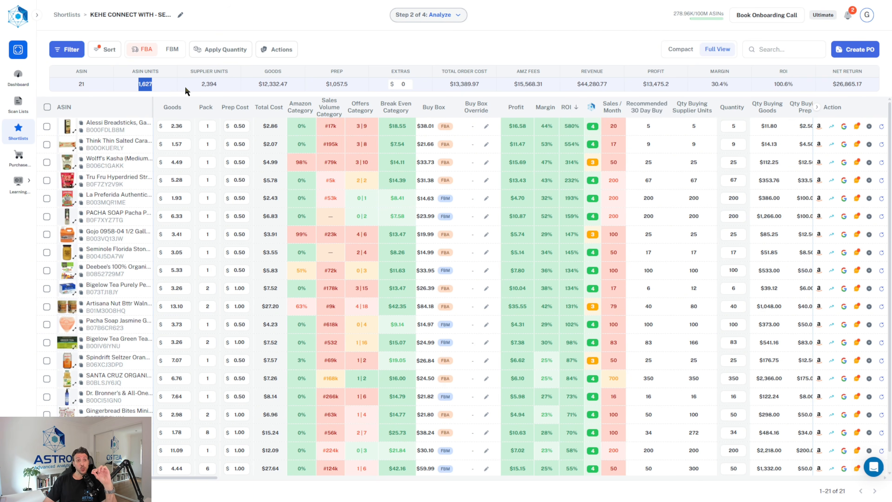
double_click(215, 82)
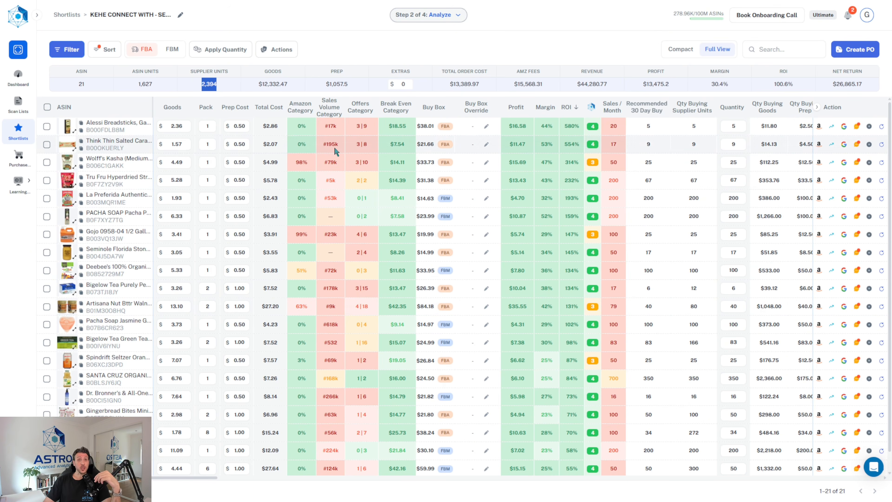
left_click(357, 86)
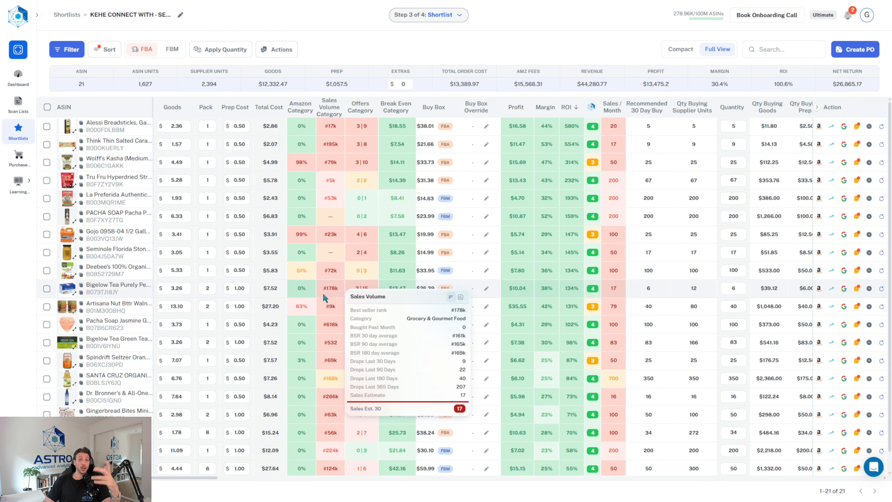
mouse_move(352, 287)
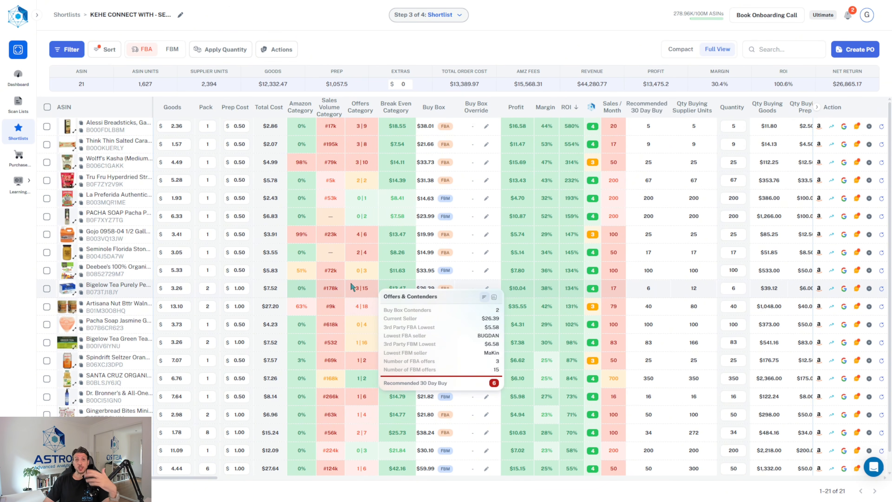
mouse_move(414, 239)
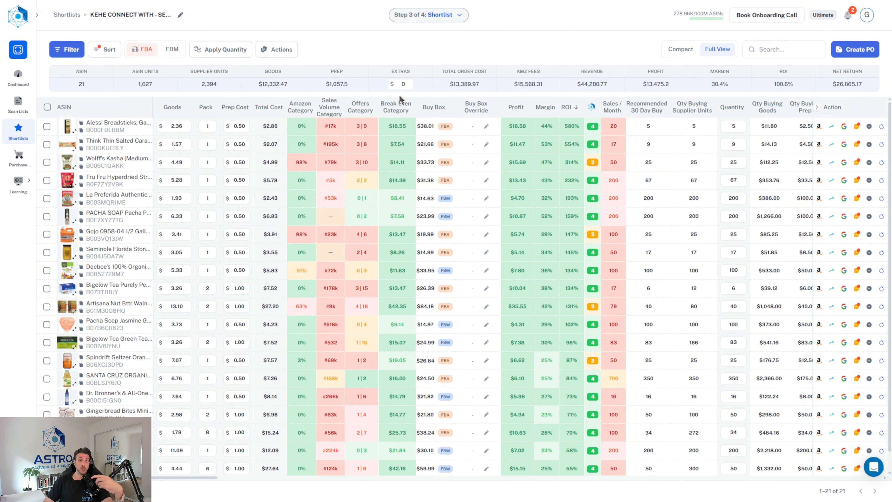
- Try an extras cost of $400 on the order, and reset the extras to 0
left_click(400, 84)
type("400")
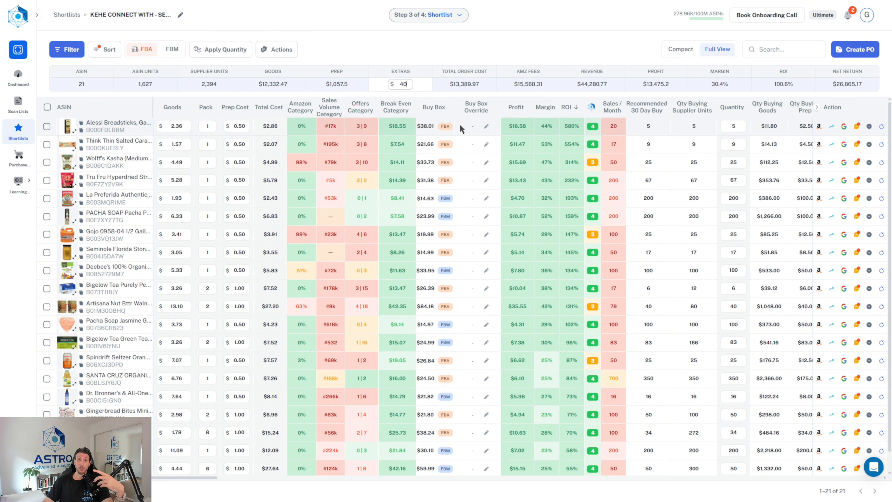
left_click(460, 125)
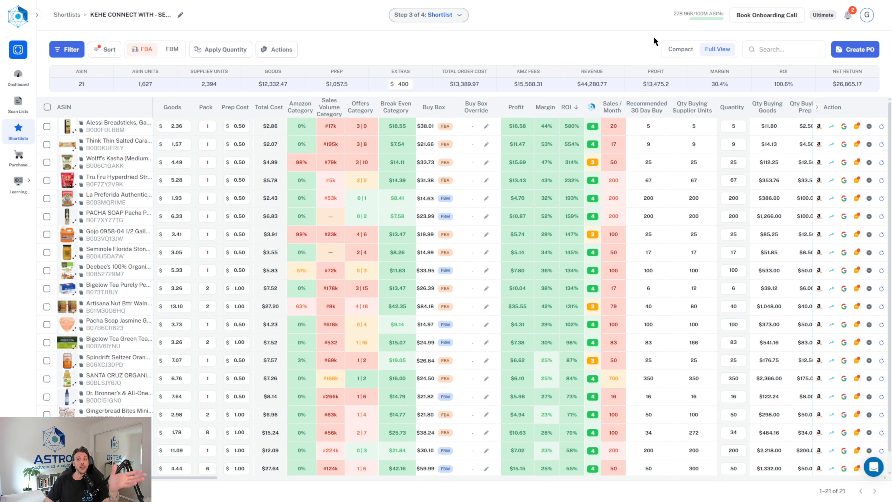
double_click(405, 86)
key("Return")
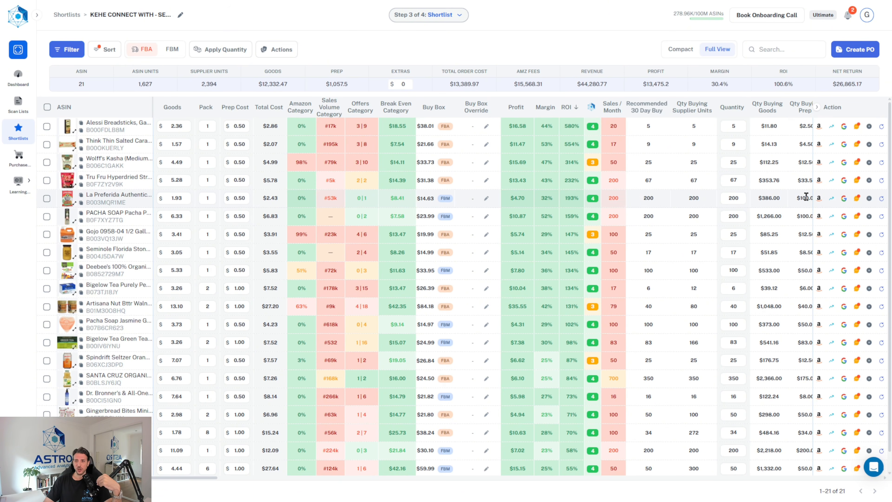
- Check the price history of the La Preferida refried beans and set their order quantity to 120
left_click(831, 198)
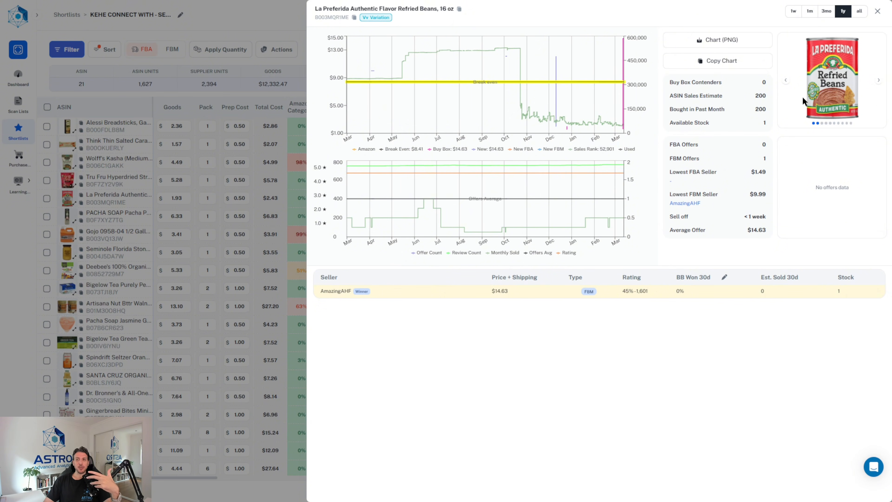
left_click(877, 12)
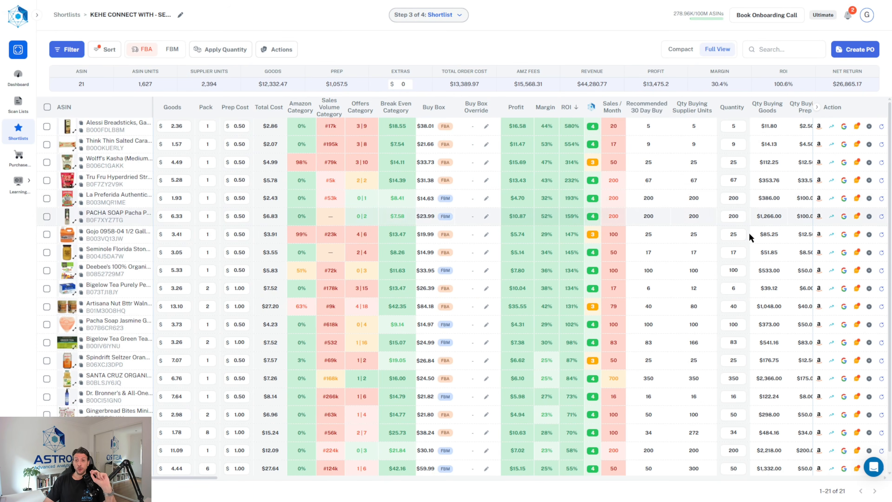
double_click(739, 196)
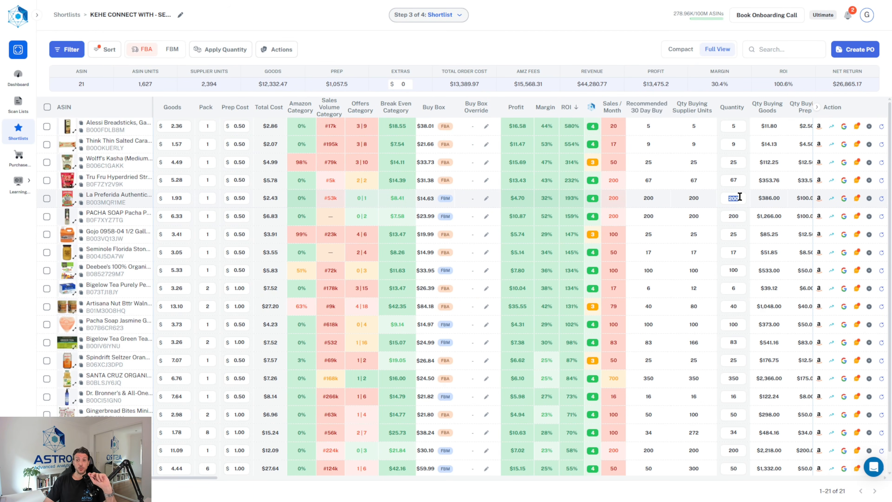
type("120")
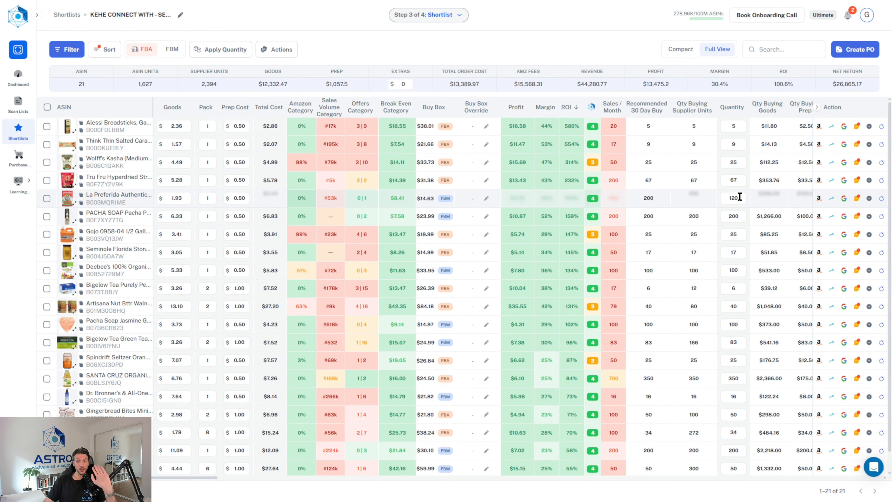
- Set the buy box override price of the La Preferida refried beans to $15.99
left_click(475, 198)
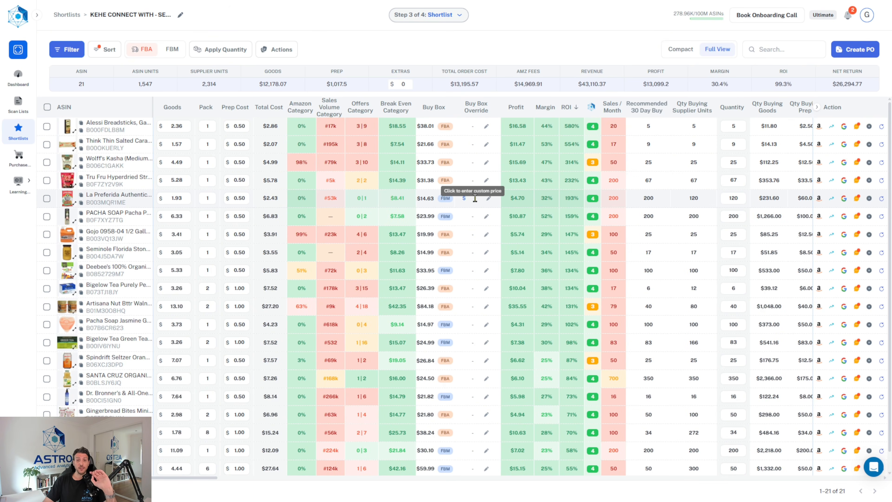
type("15.99")
key("Return")
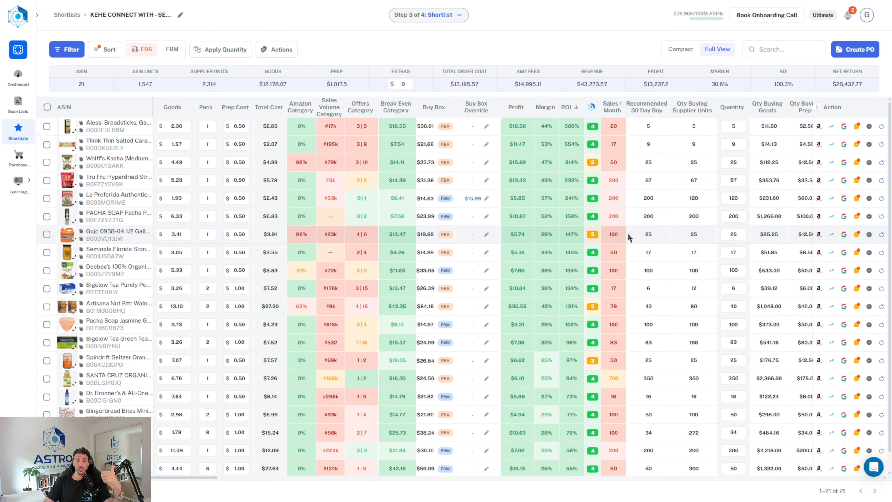
- Check the price history chart of the PACHA SOAP product
mouse_move(515, 239)
mouse_move(97, 222)
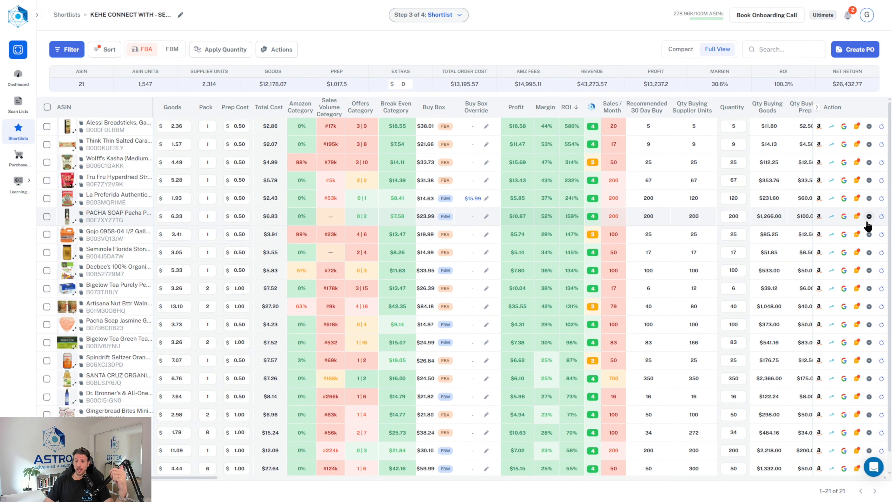
left_click(831, 216)
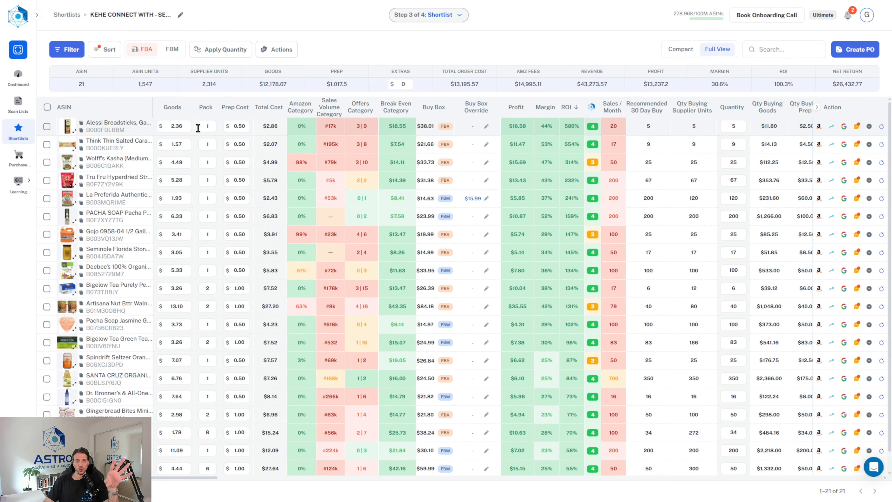
left_click(240, 115)
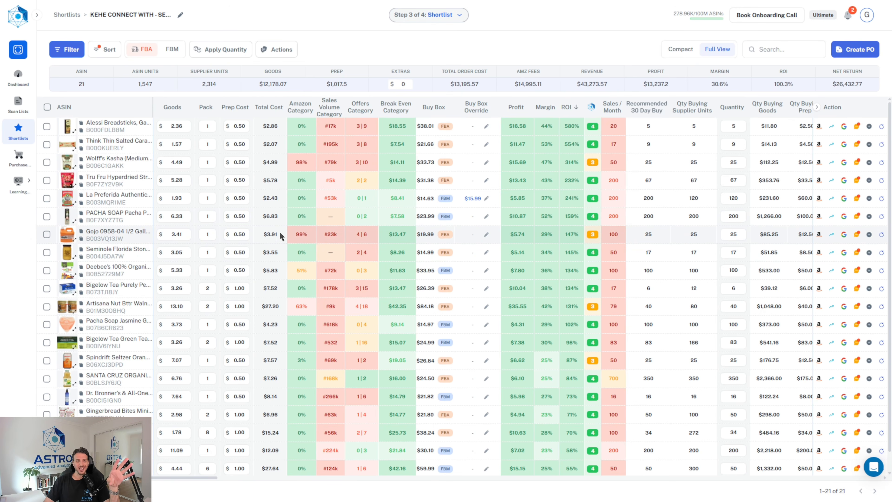
mouse_move(328, 218)
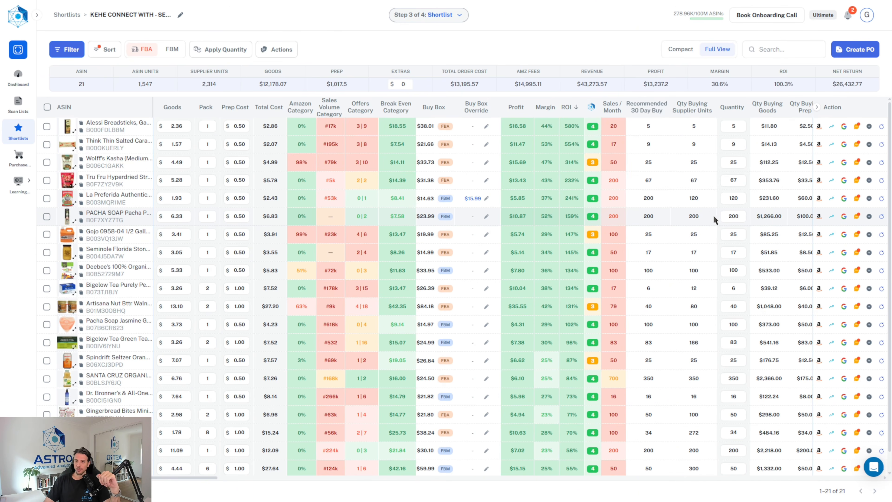
- Set the PACHA SOAP product's order quantity to 12, and try 6 for the Seminole Florida product before setting it to 12
double_click(734, 217)
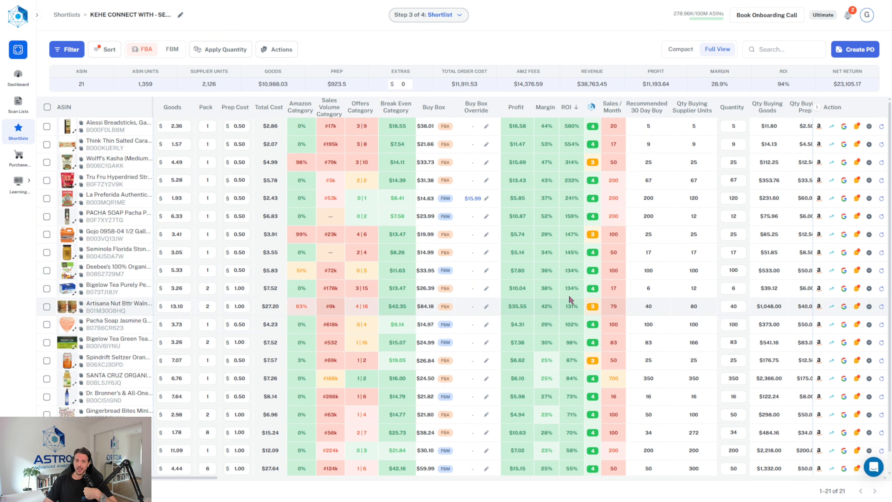
mouse_move(326, 267)
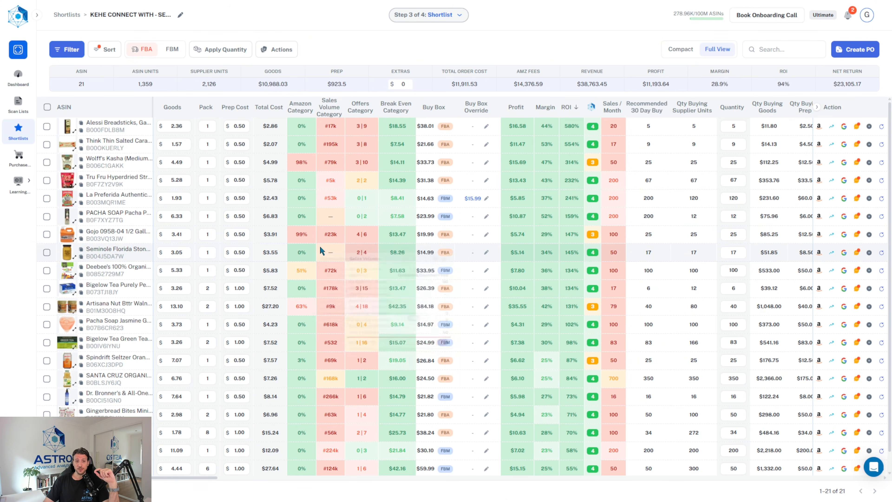
mouse_move(321, 247)
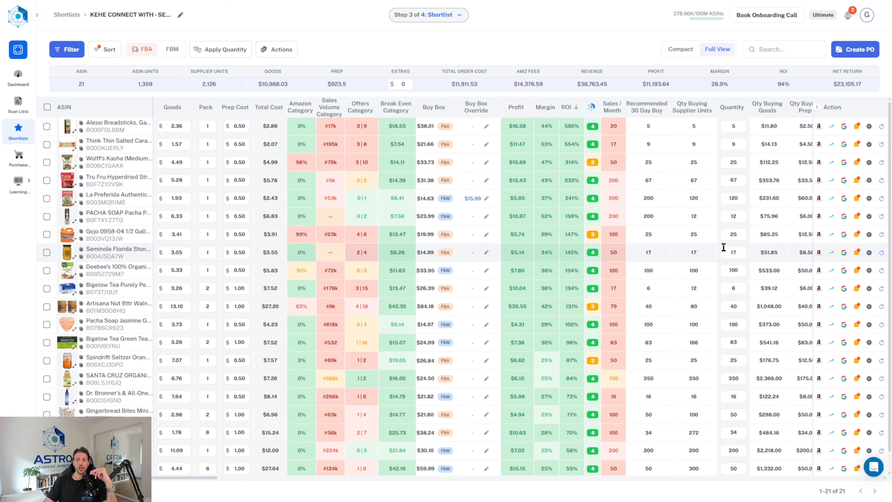
double_click(736, 252)
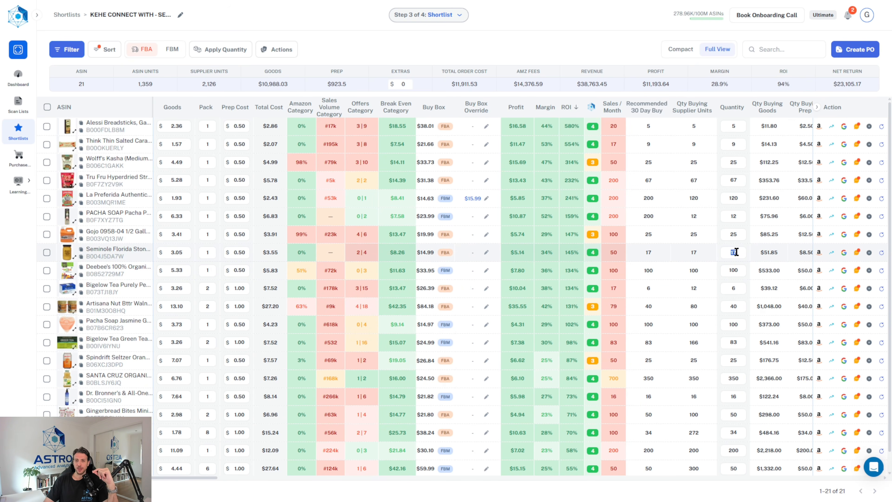
type("6")
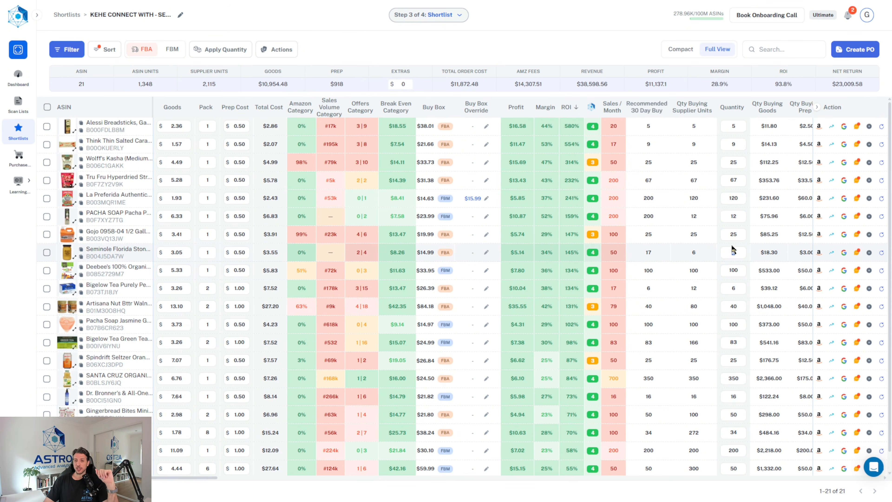
type("12")
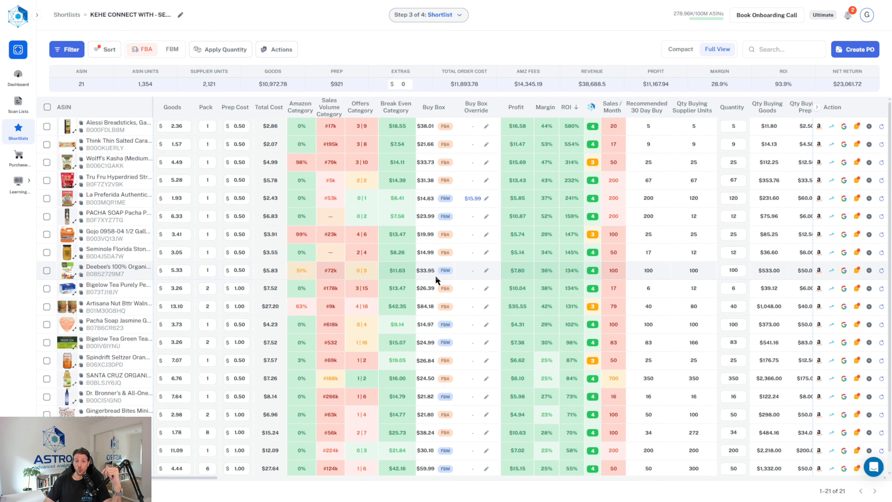
- Check the offers, price history chart and break-even details of the Deebee's Organics freezie product
mouse_move(365, 273)
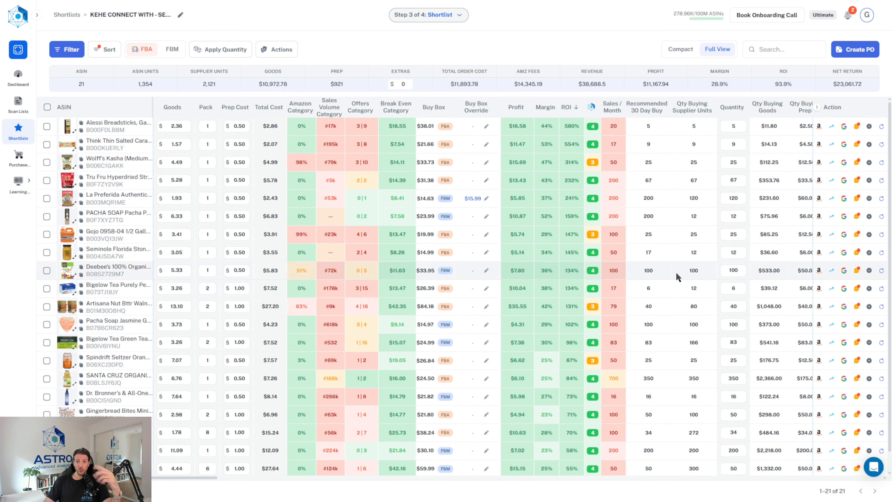
left_click(832, 271)
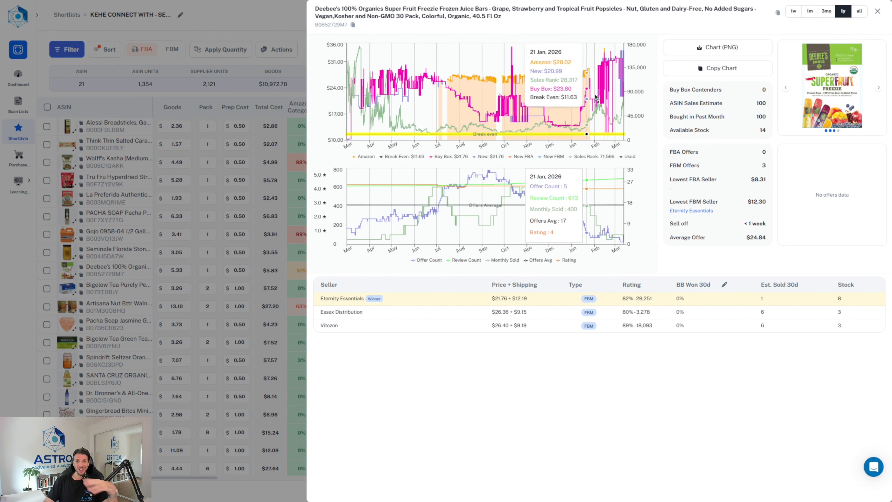
key("Escape")
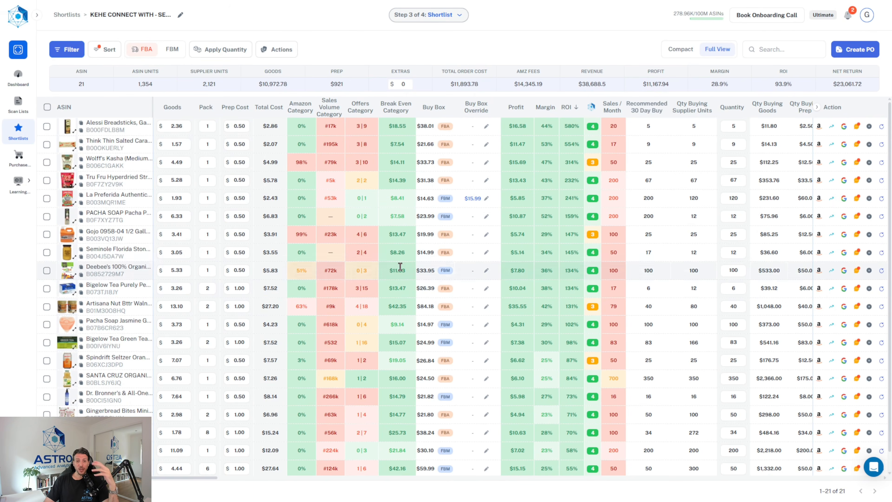
mouse_move(399, 260)
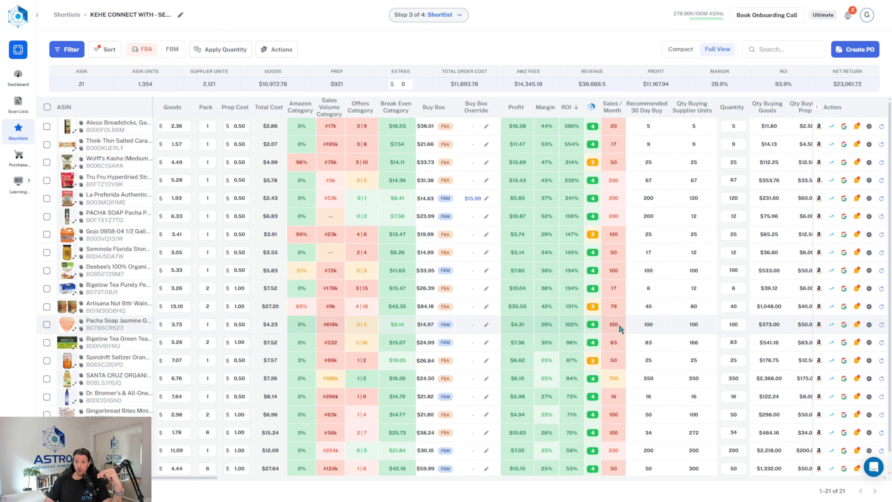
- Check the offers and price history of the Pacha Soap Jasmine Gardenia froth bomb and set its order quantity to 0
left_click_drag(618, 325, 611, 326)
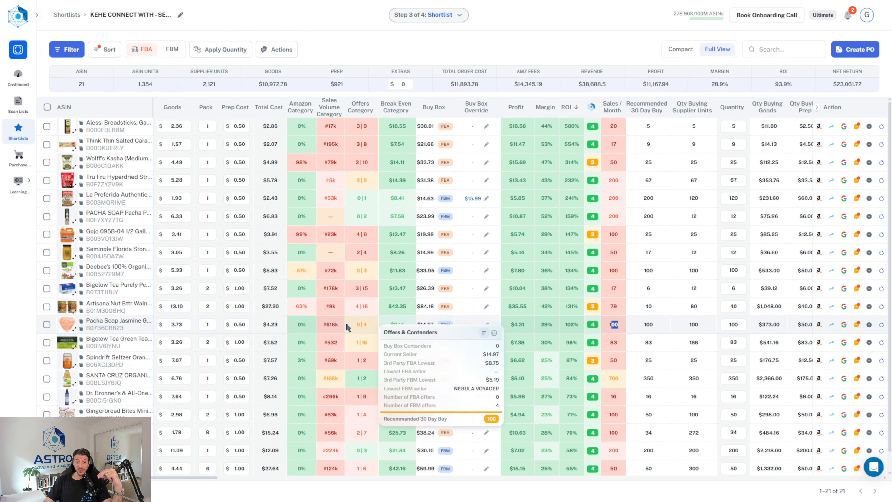
mouse_move(330, 334)
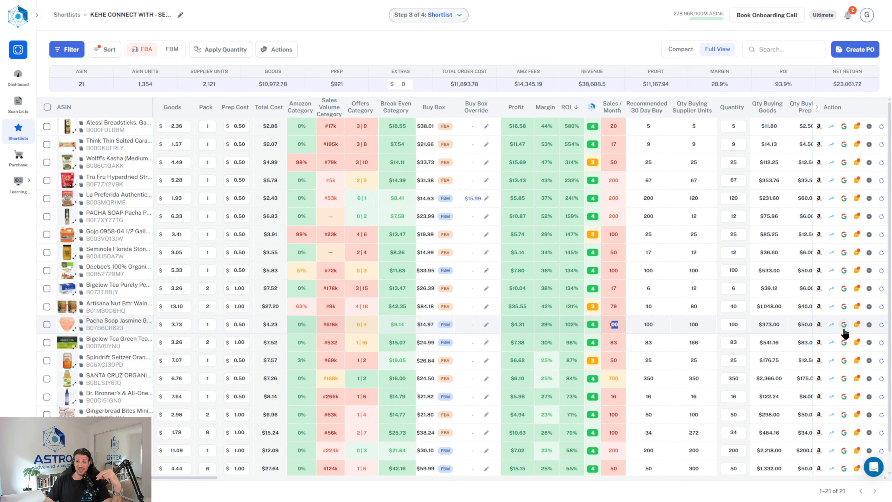
left_click(831, 325)
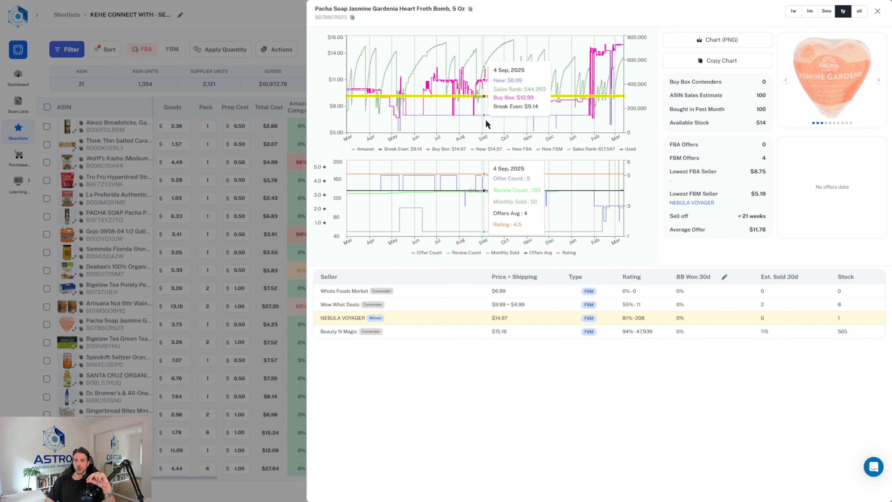
key("Escape")
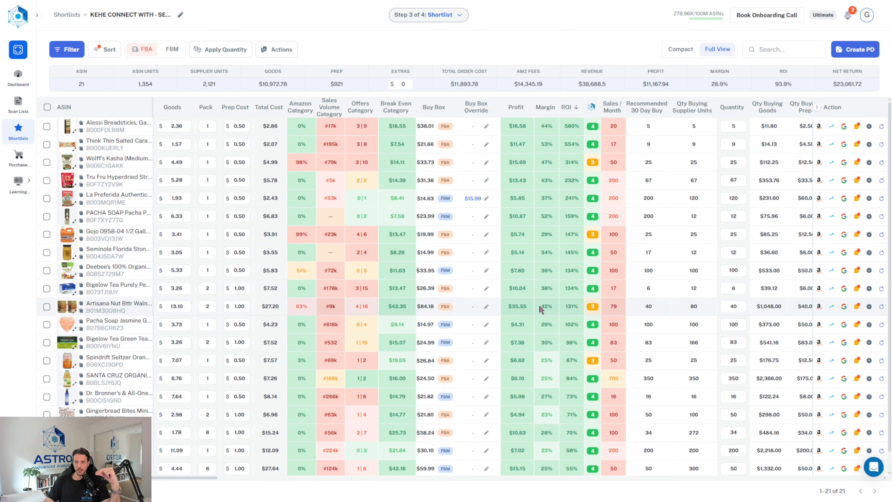
mouse_move(324, 322)
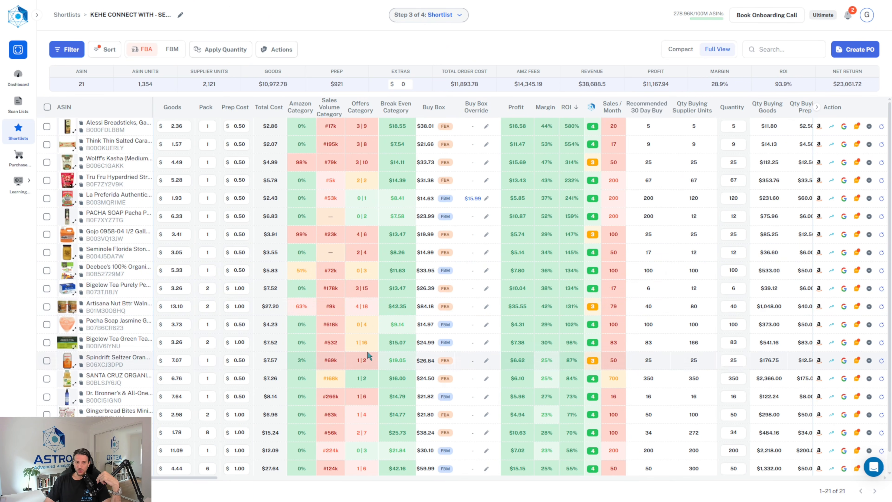
left_click(734, 323)
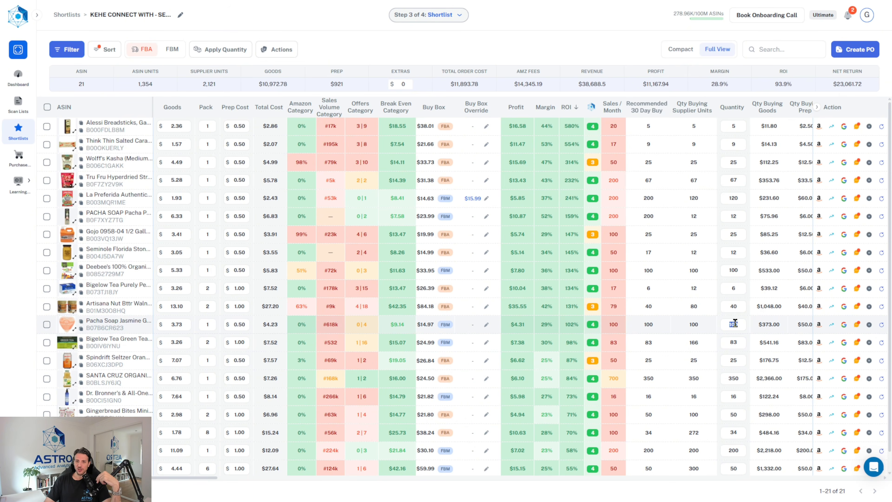
type("0")
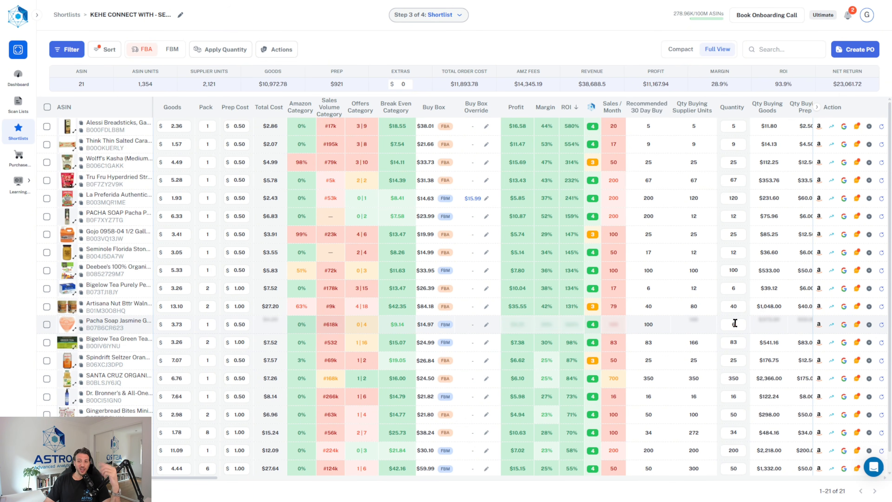